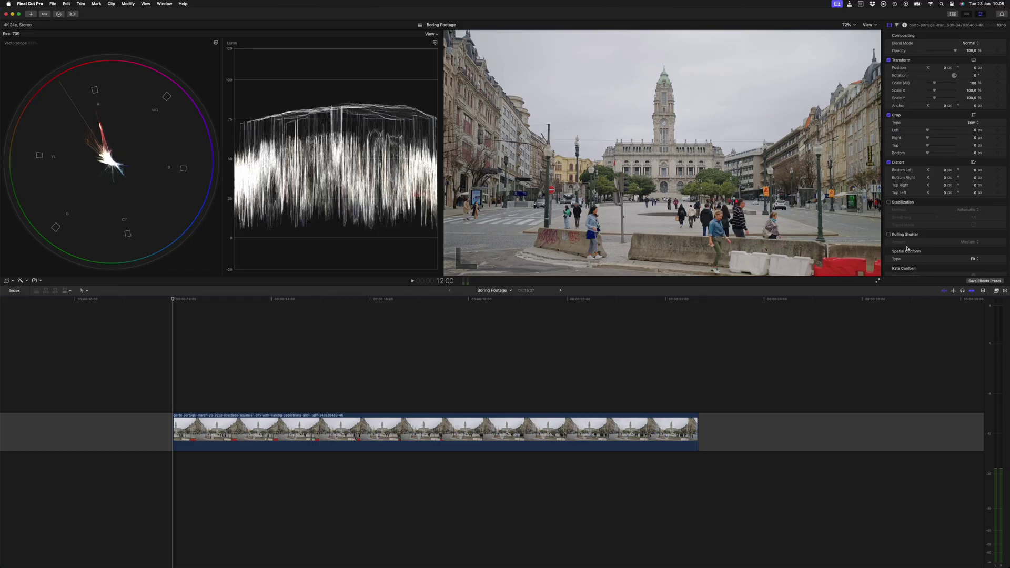
- Show the Blur category in the Effects browser
{"action": "left_click", "coordinate": [995, 291]}
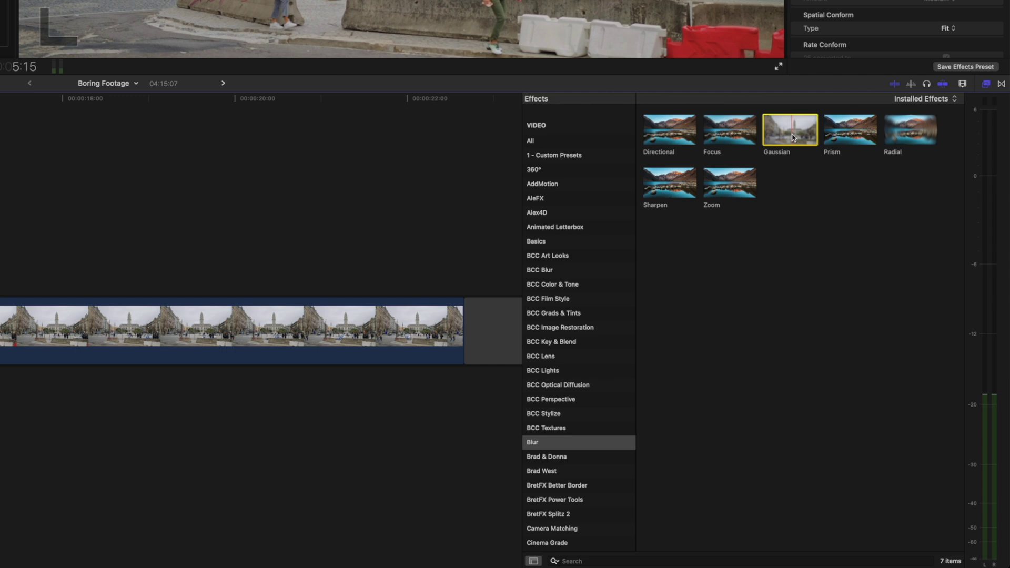
- Drop the Gaussian blur onto the city hall tower, creating an object-detected Shape Mask
{"action": "left_click_drag", "start_coordinate": [793, 138], "coordinate": [457, 0]}
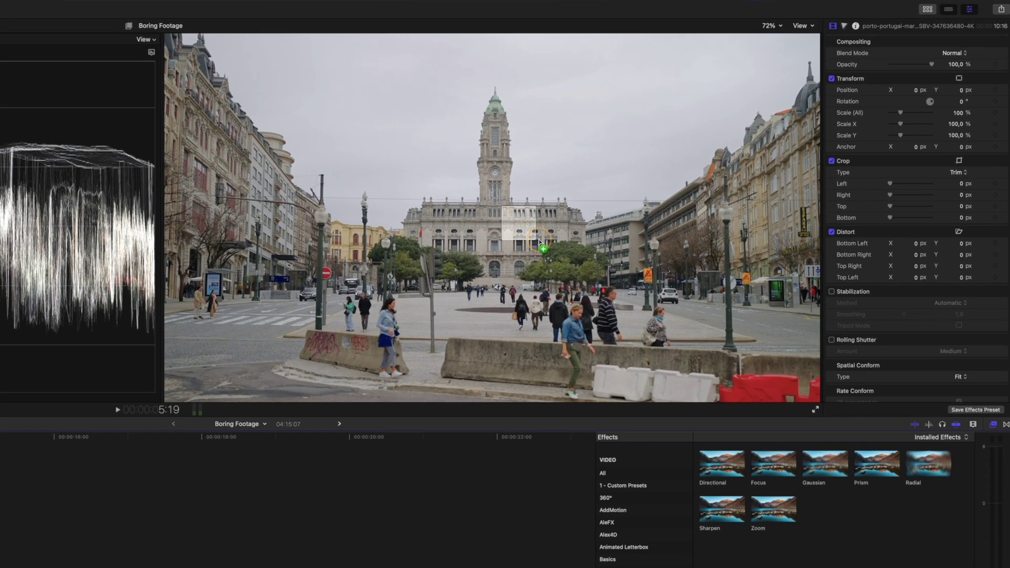
{"action": "left_click_drag", "start_coordinate": [504, 192], "coordinate": [503, 171]}
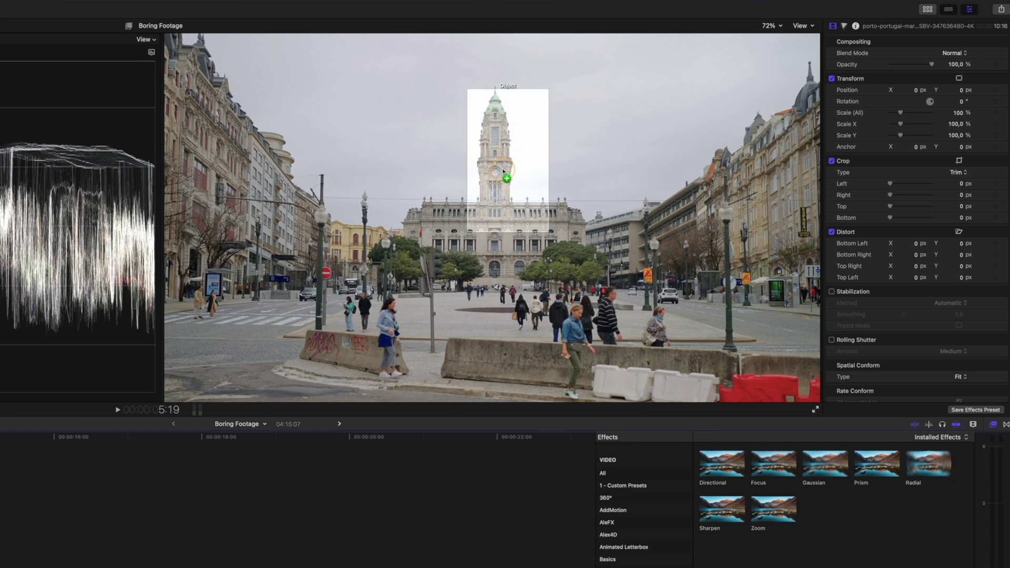
{"action": "left_click_drag", "start_coordinate": [493, 168], "coordinate": [495, 168]}
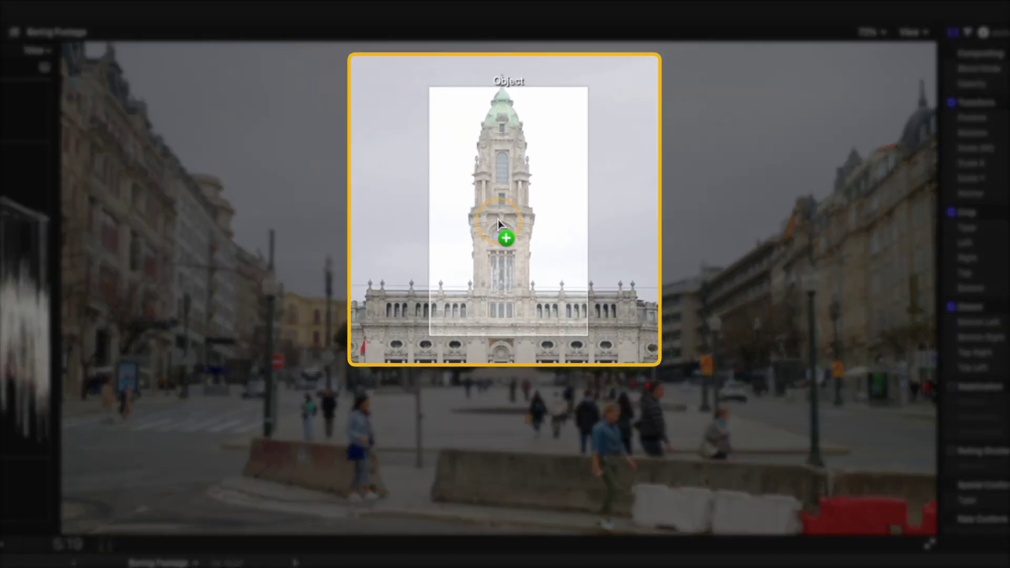
{"action": "left_click_drag", "start_coordinate": [499, 224], "coordinate": [499, 219]}
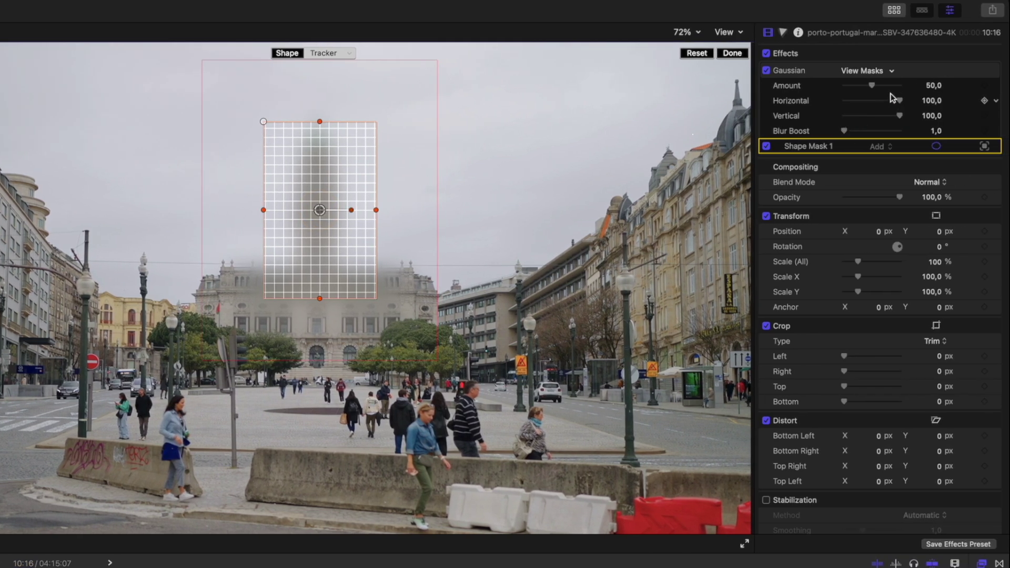
- With the blur amount at 0, resize the shape mask around the whole city hall and track it
{"action": "left_click_drag", "start_coordinate": [871, 86], "coordinate": [815, 85]}
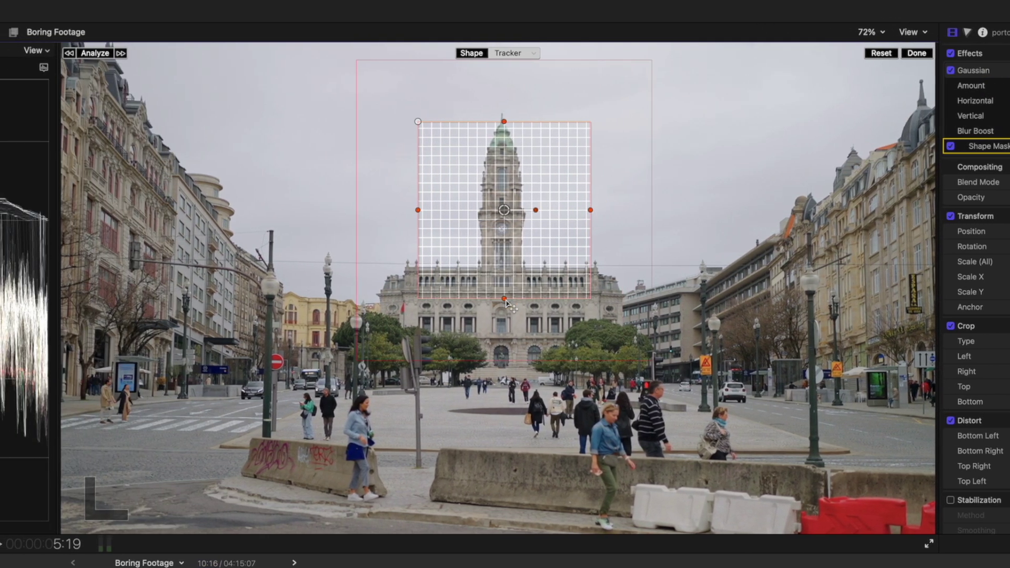
{"action": "left_click_drag", "start_coordinate": [504, 299], "coordinate": [505, 372]}
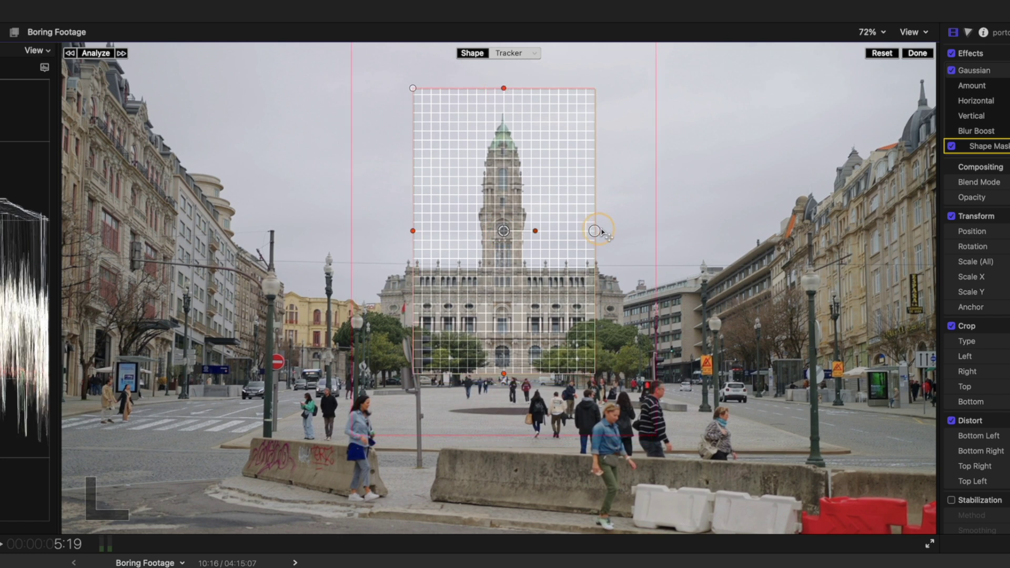
{"action": "left_click_drag", "start_coordinate": [591, 232], "coordinate": [633, 232]}
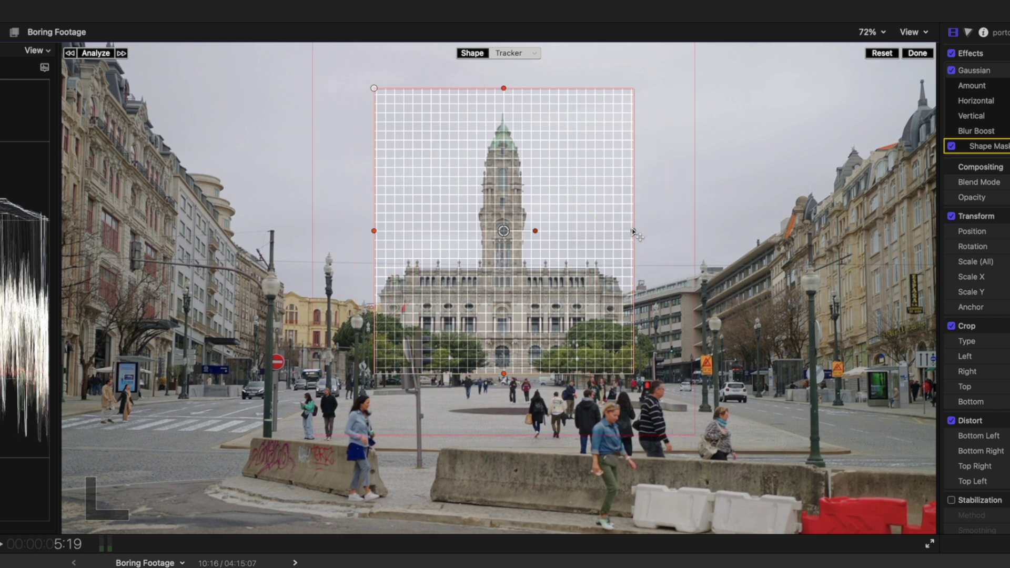
{"action": "left_click", "coordinate": [90, 55]}
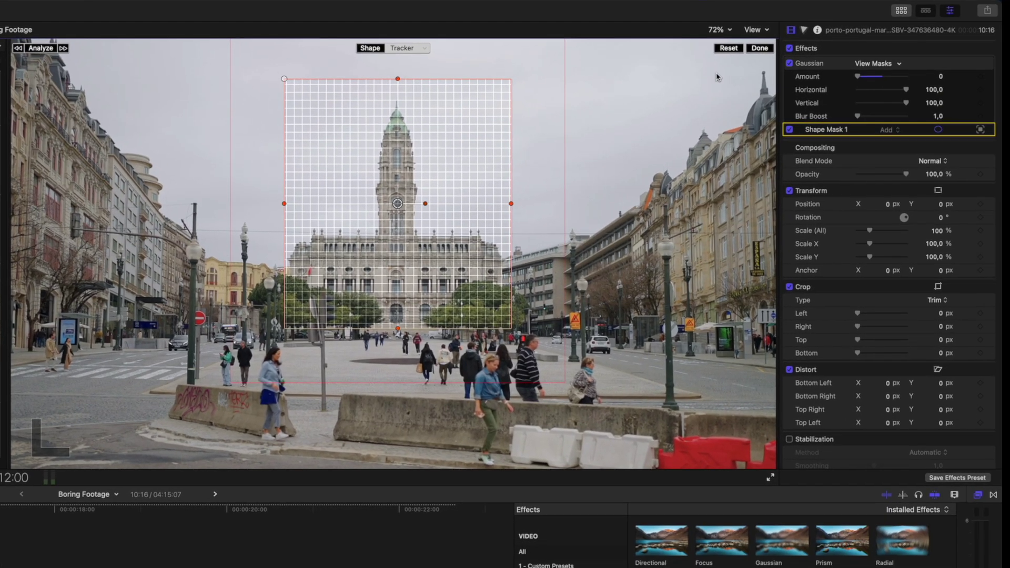
- Raise the Gaussian amount to about 30 and invert the mask
{"action": "left_click_drag", "start_coordinate": [859, 78], "coordinate": [875, 78]}
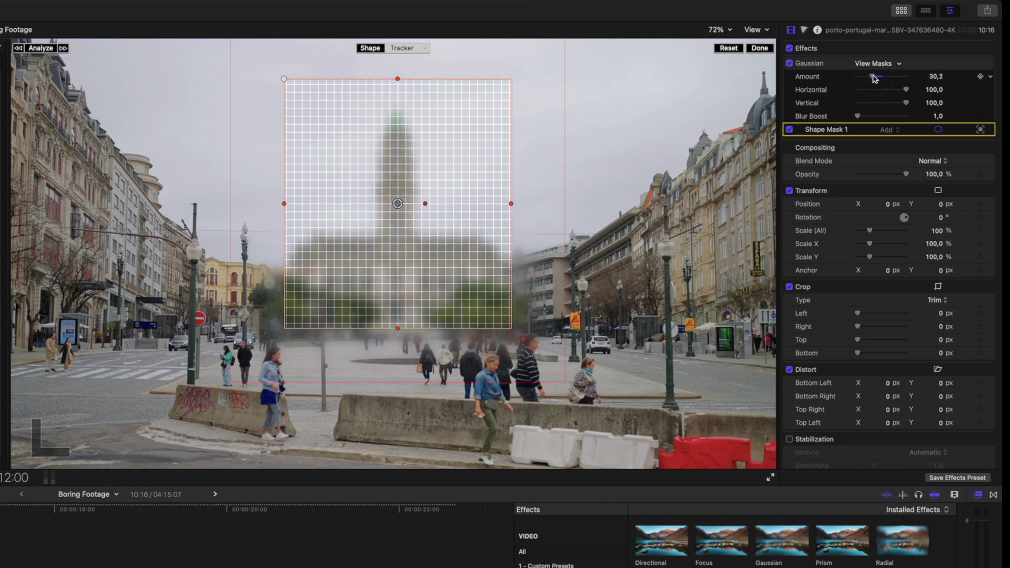
{"action": "left_click", "coordinate": [938, 64]}
{"action": "left_click", "coordinate": [920, 99]}
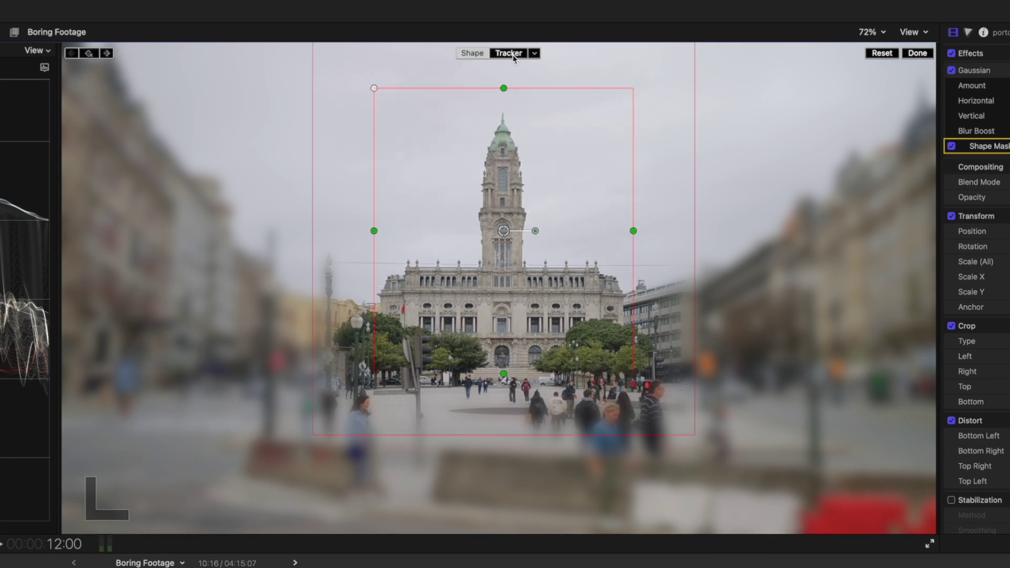
- Set the mask's tracker behavior to Offset from Tracker
{"action": "left_click", "coordinate": [535, 53]}
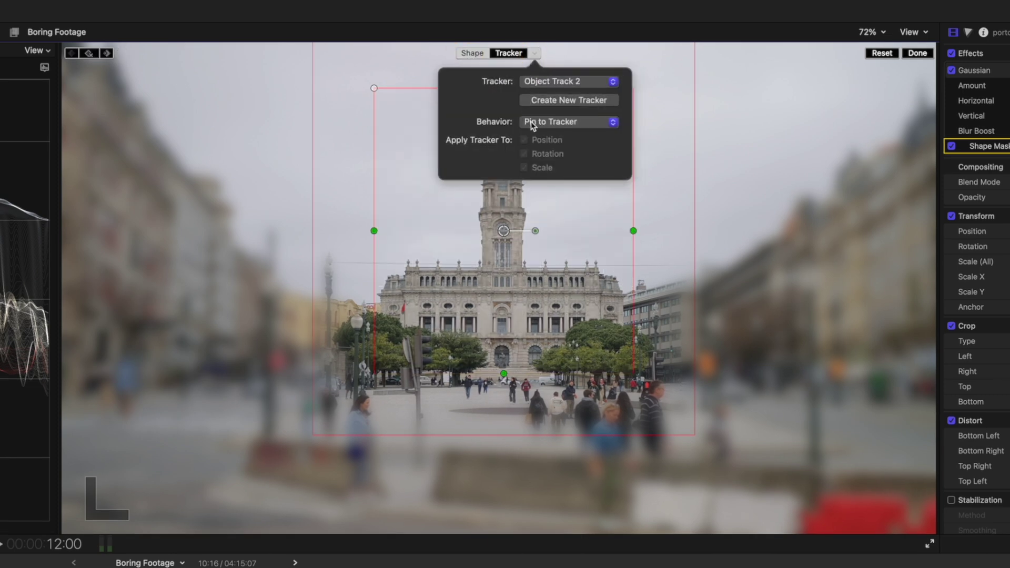
{"action": "left_click", "coordinate": [579, 138]}
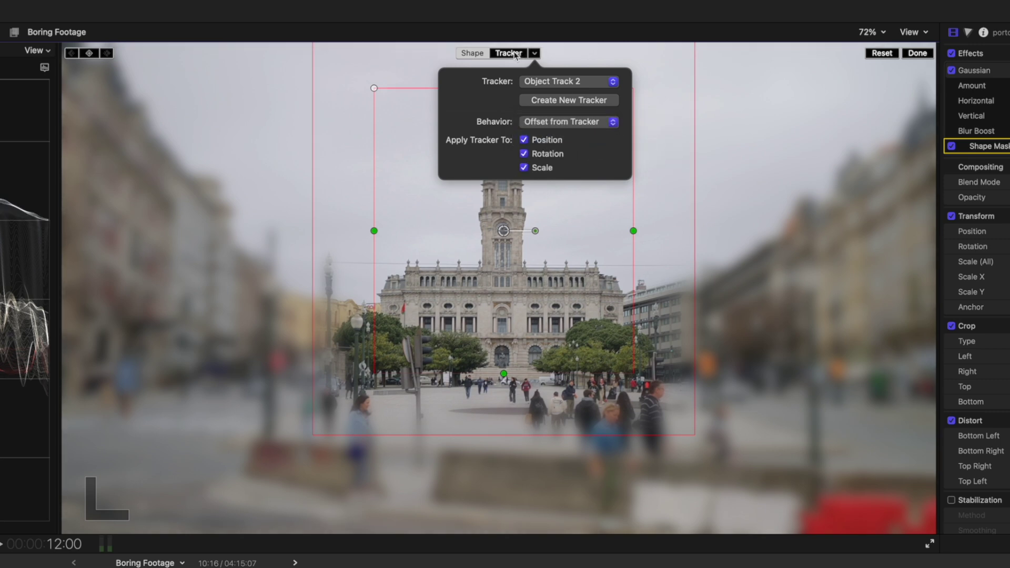
{"action": "left_click", "coordinate": [371, 236]}
- Enlarge the mask and spread its feathering out to the frame edges
{"action": "left_click_drag", "start_coordinate": [371, 236], "coordinate": [263, 231]}
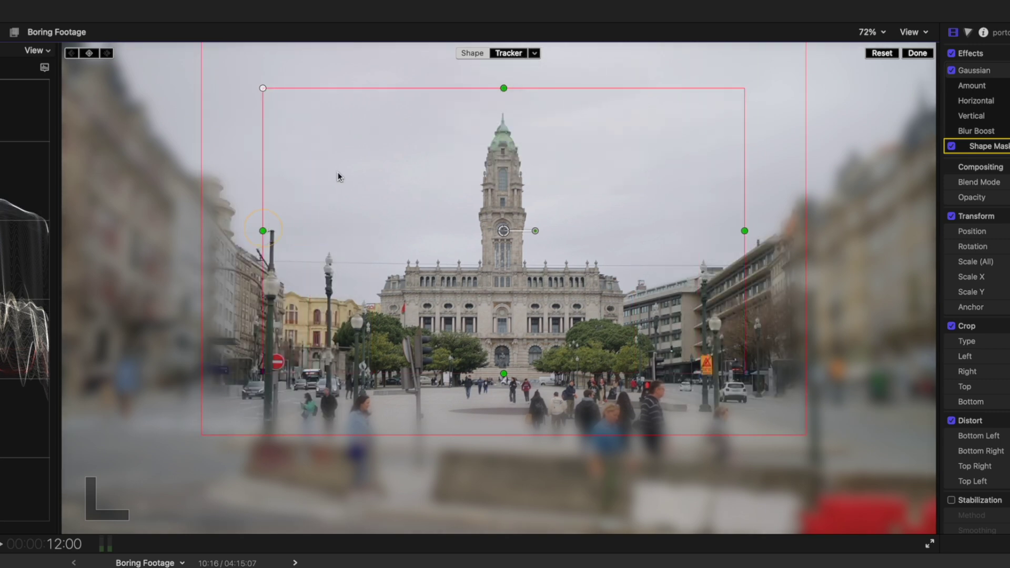
{"action": "left_click", "coordinate": [515, 52]}
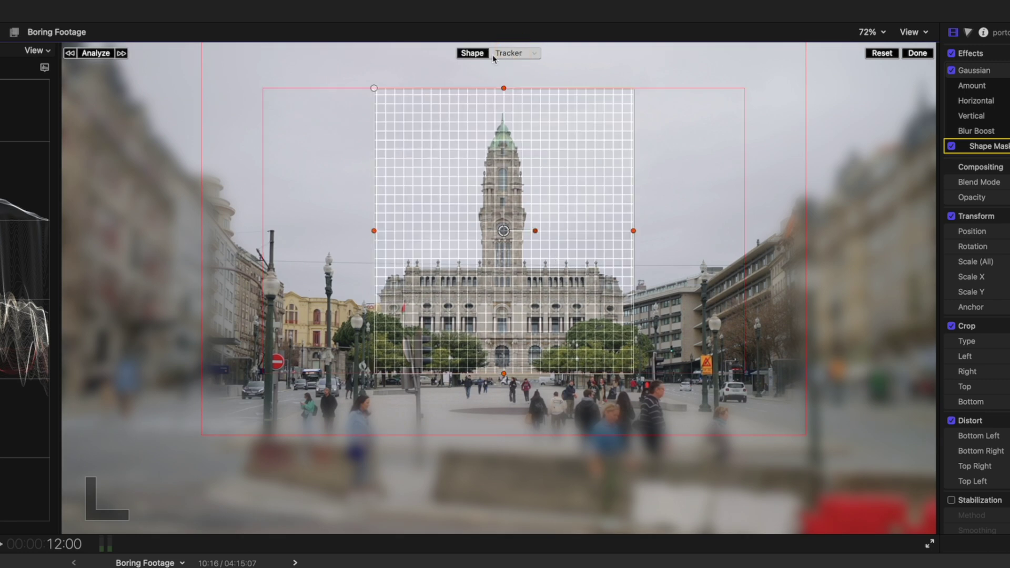
{"action": "left_click", "coordinate": [472, 53]}
{"action": "left_click_drag", "start_coordinate": [260, 233], "coordinate": [257, 231]}
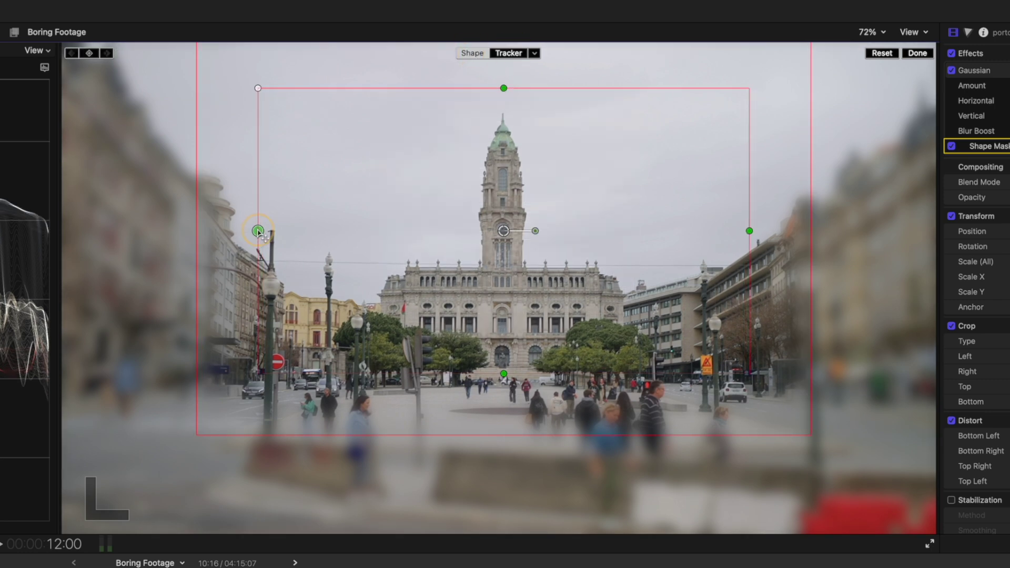
{"action": "left_click_drag", "start_coordinate": [504, 89], "coordinate": [503, 79]}
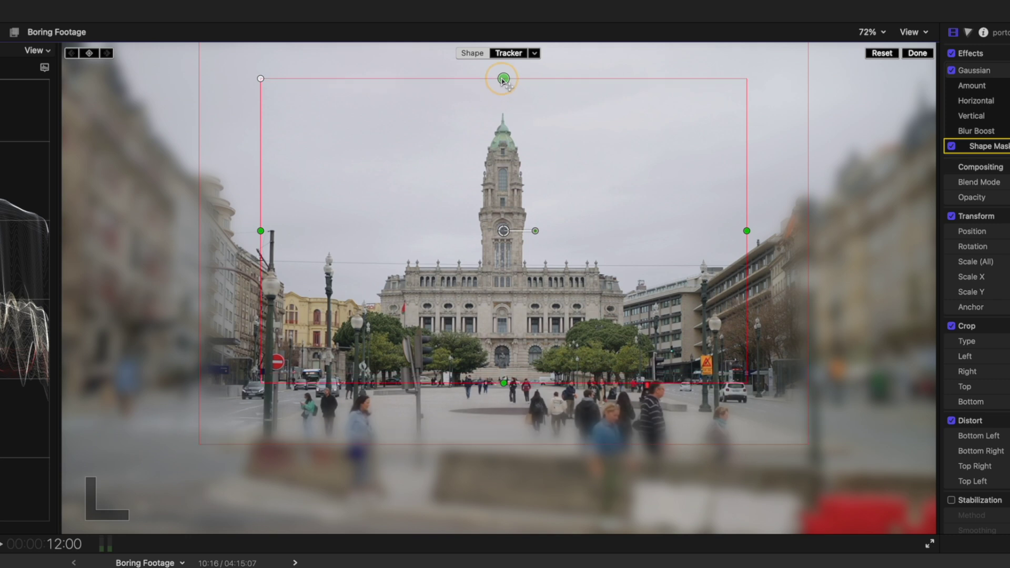
{"action": "left_click_drag", "start_coordinate": [485, 386], "coordinate": [563, 526]}
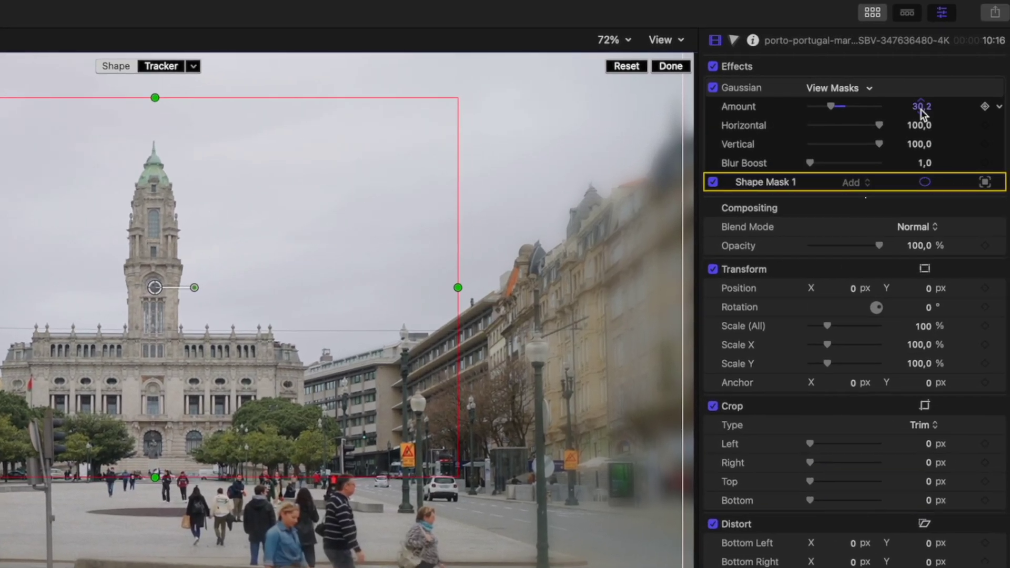
{"action": "left_click", "coordinate": [919, 109]}
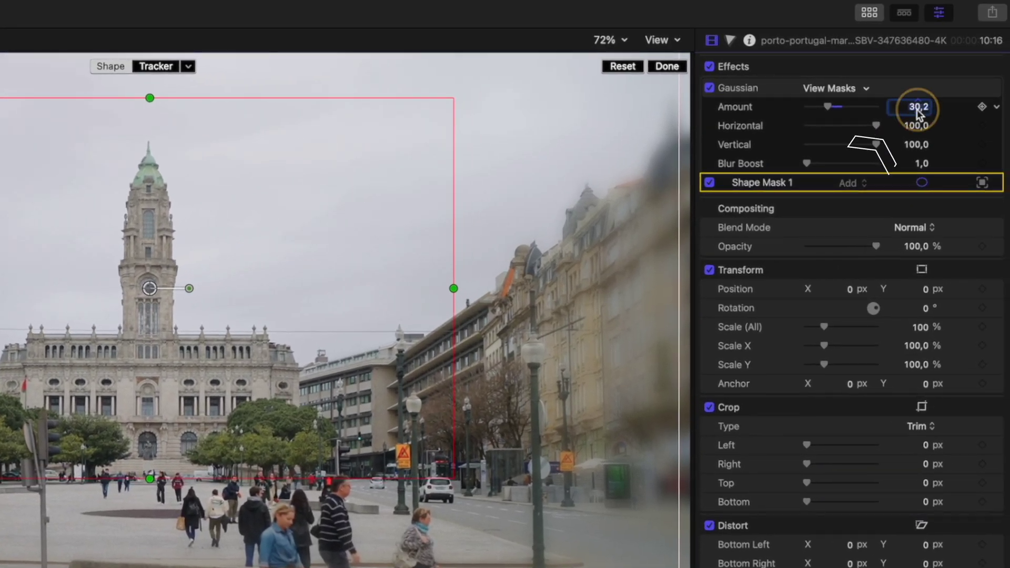
- Set the Gaussian blur Amount to 5,0
{"action": "key", "text": "Return"}
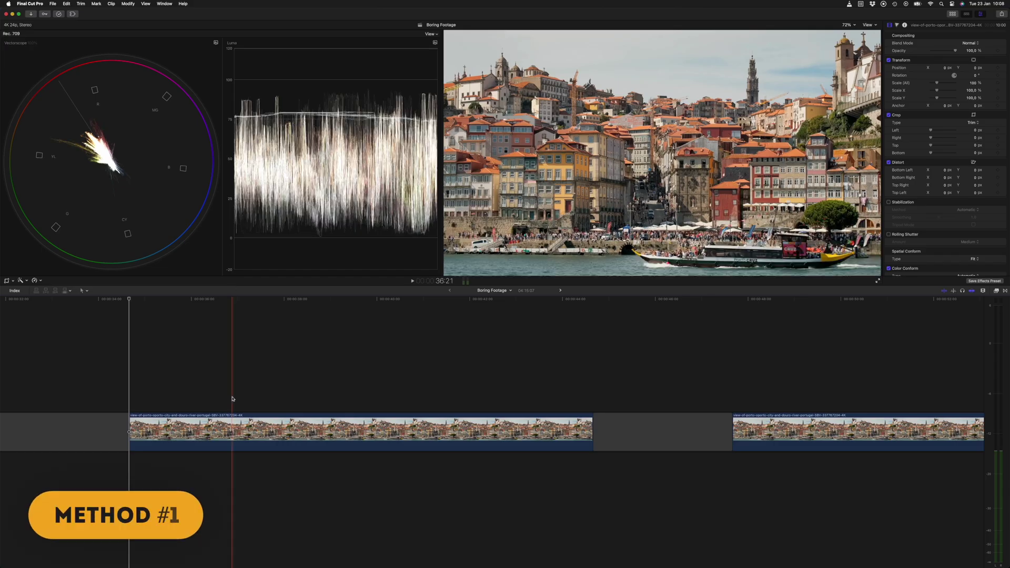
- Keyframe the riverside clip to end at 125% scale with Position Y 261 px
{"action": "left_click", "coordinate": [247, 428]}
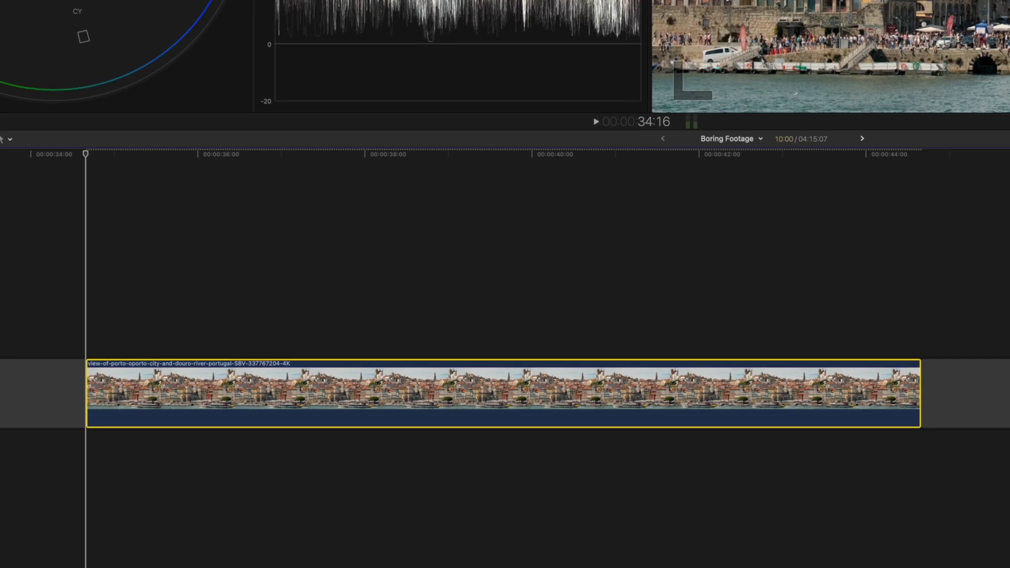
{"action": "key", "text": "Down"}
{"action": "key", "text": "Down"}
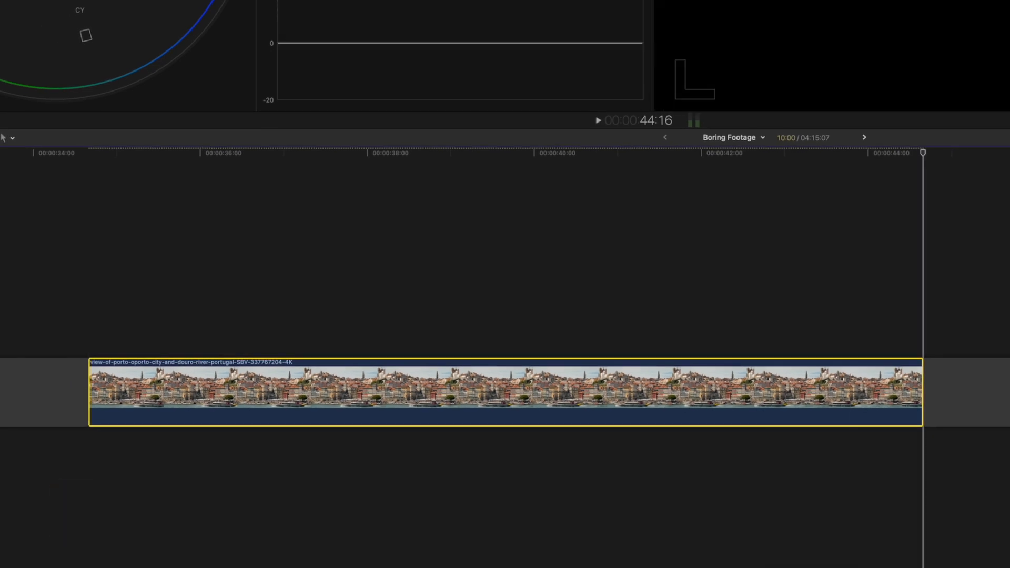
{"action": "key", "text": "Left"}
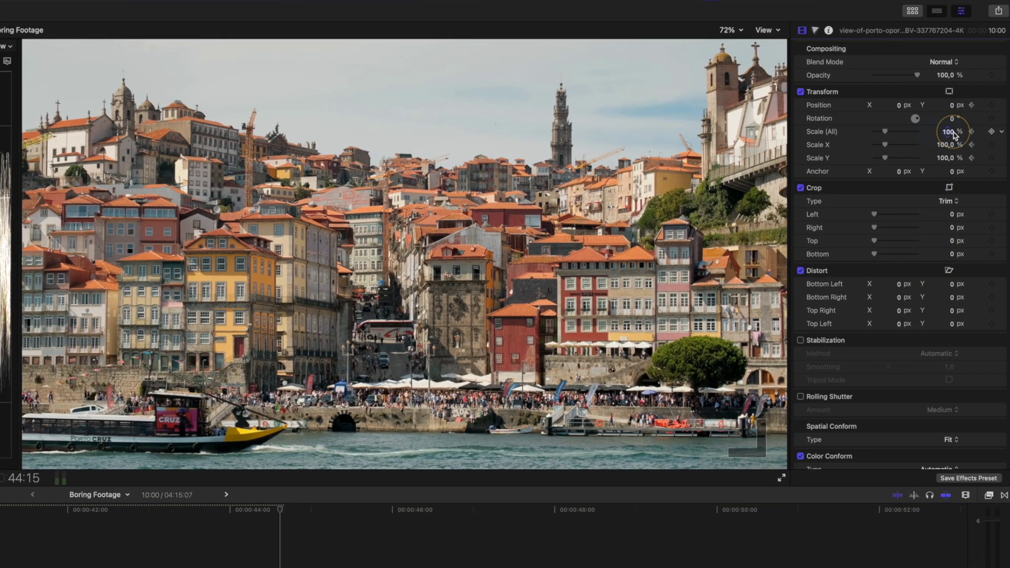
{"action": "key", "text": "Return"}
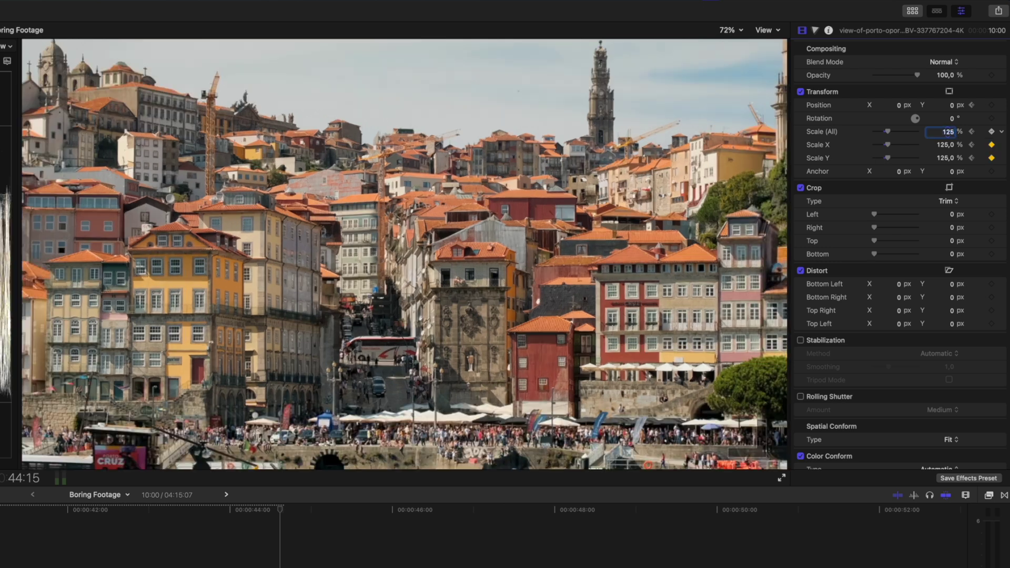
{"action": "left_click_drag", "start_coordinate": [954, 109], "coordinate": [950, 105]}
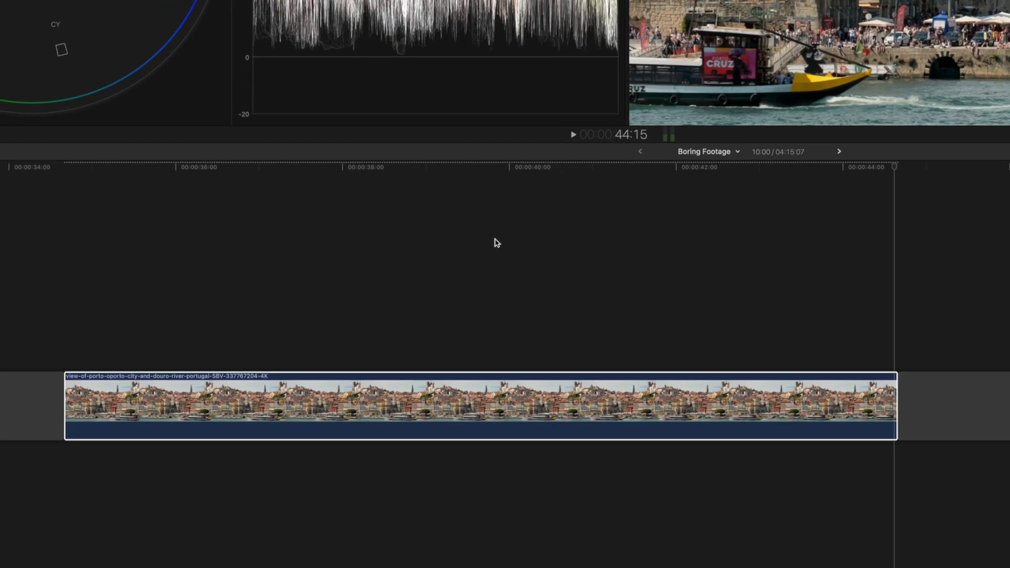
- Show the clip's Position keyframes in Video Animation and make them linear
{"action": "key", "text": "ctrl+v"}
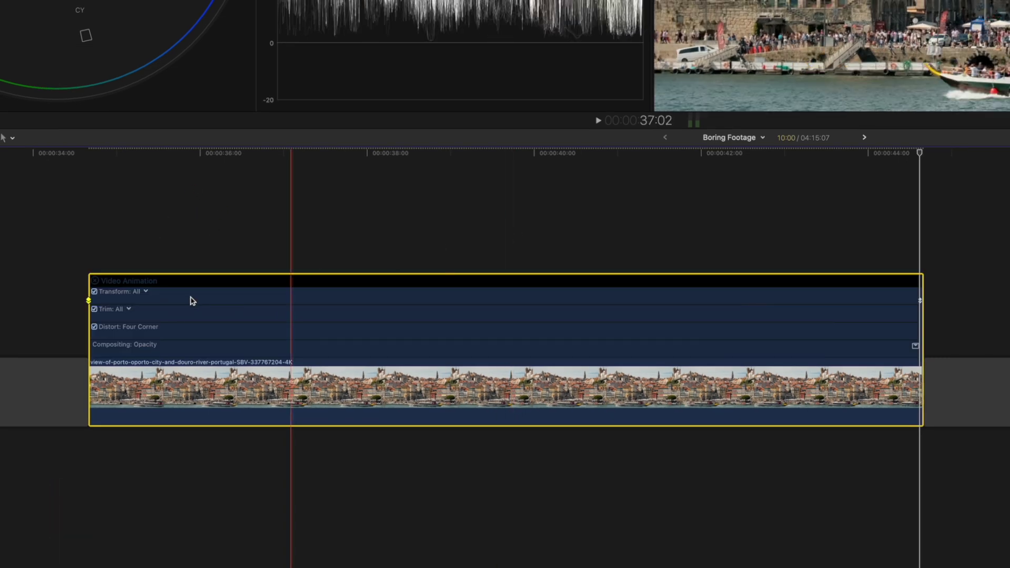
{"action": "left_click", "coordinate": [146, 292]}
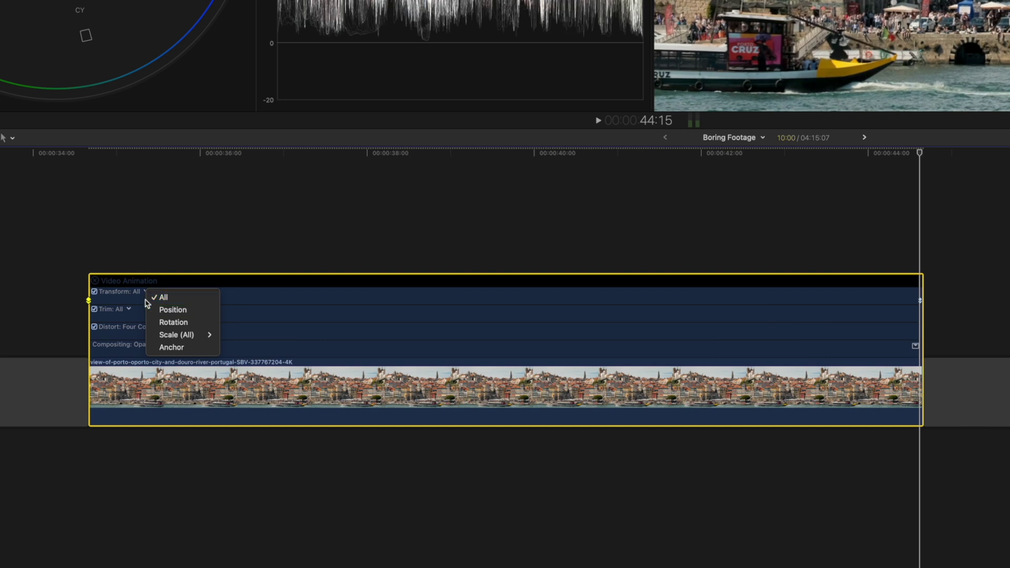
{"action": "left_click", "coordinate": [190, 314]}
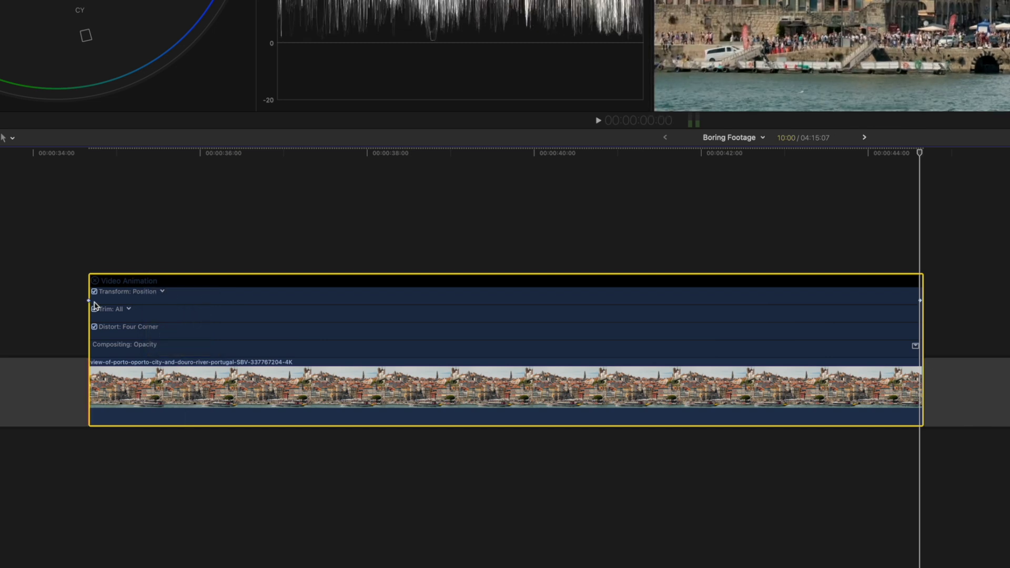
{"action": "left_click", "coordinate": [125, 332]}
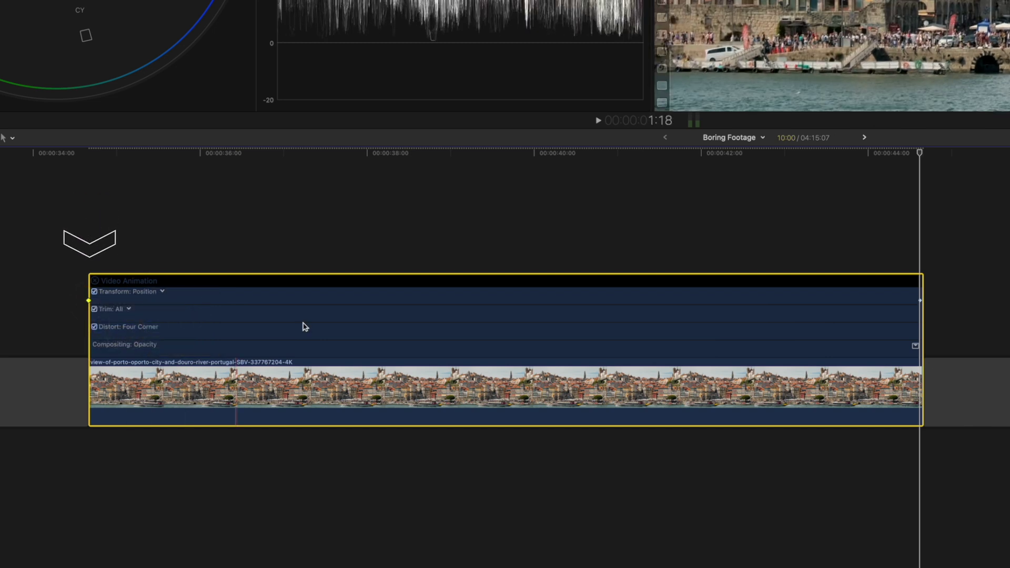
{"action": "right_click", "coordinate": [926, 309]}
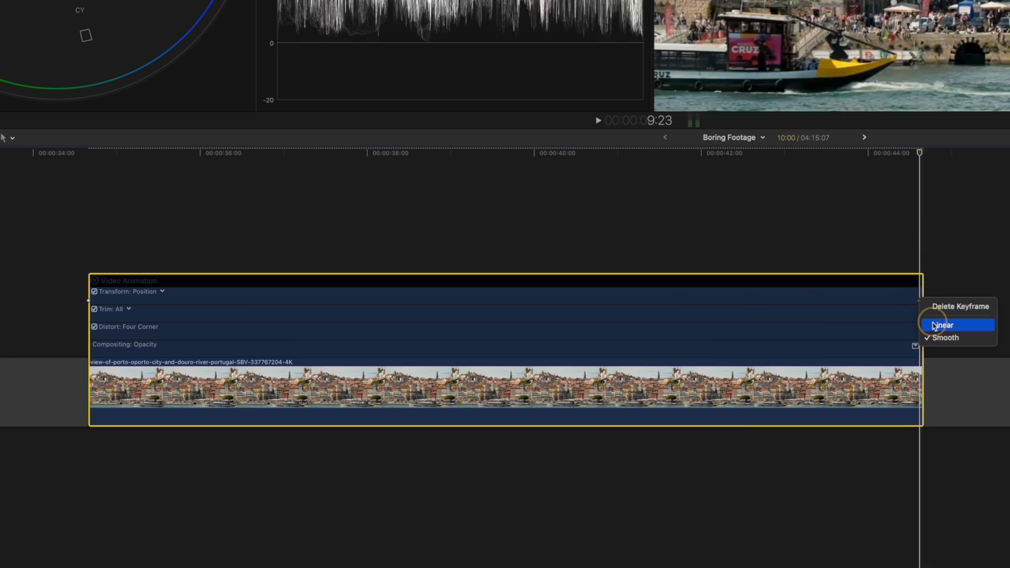
{"action": "left_click", "coordinate": [943, 325]}
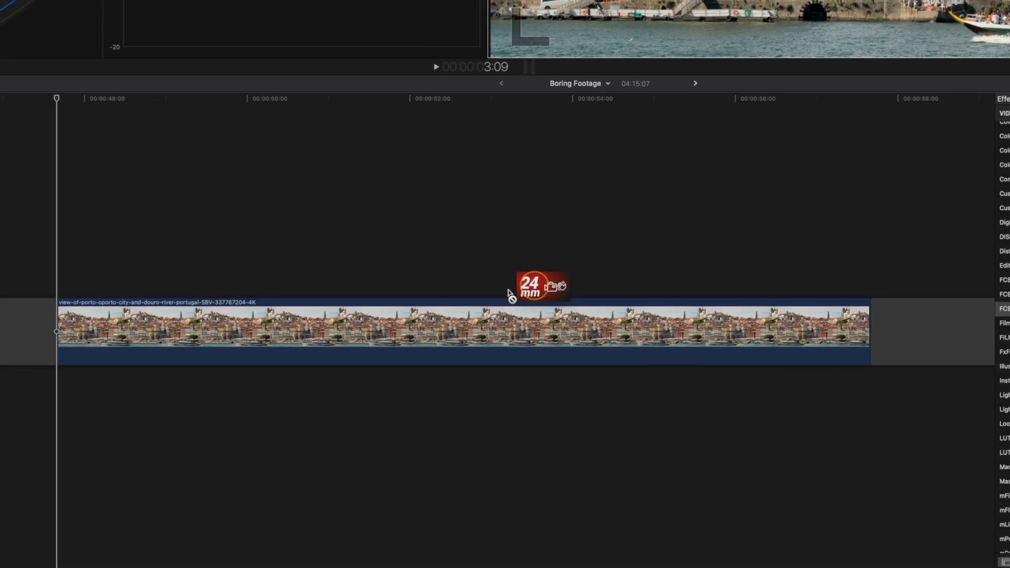
- Apply FCB's 24mm Handheld effect to the Porto river clip
{"action": "left_click_drag", "start_coordinate": [518, 289], "coordinate": [518, 315]}
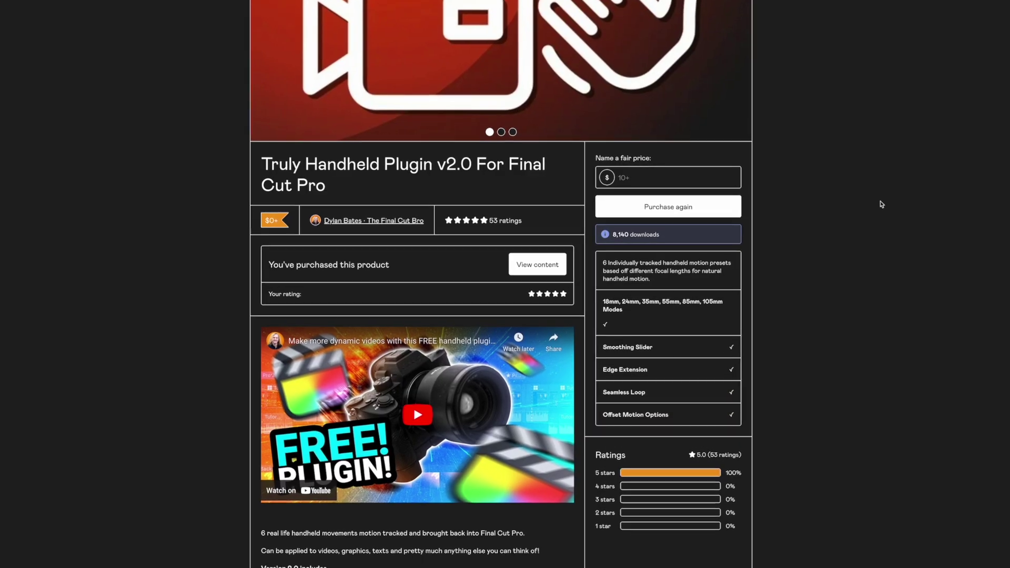
{"action": "left_click", "coordinate": [726, 177]}
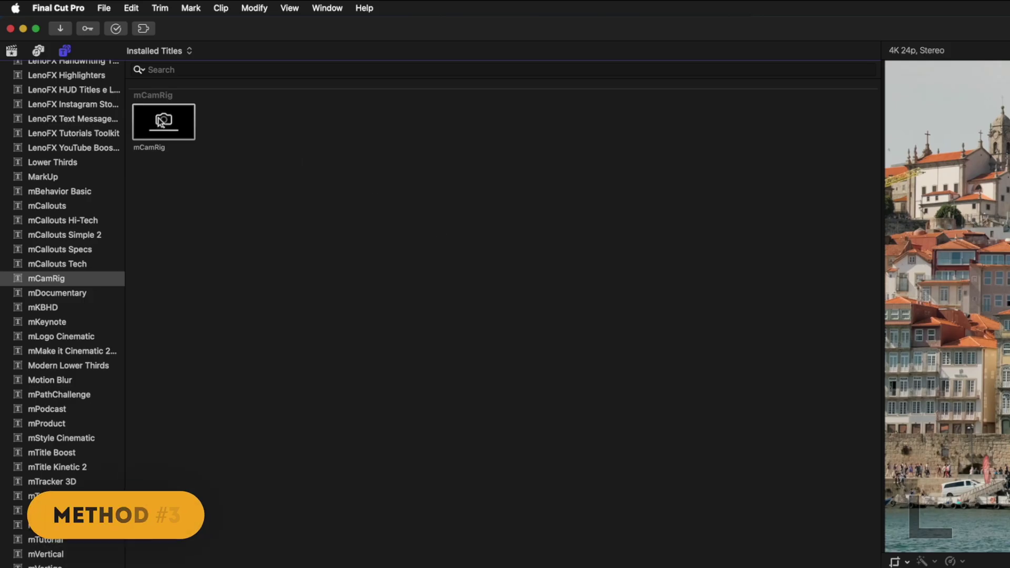
- Add a trimmed mCamRig title over the clip, panning toward the boat with 80 angle of view
{"action": "left_click_drag", "start_coordinate": [160, 122], "coordinate": [244, 328]}
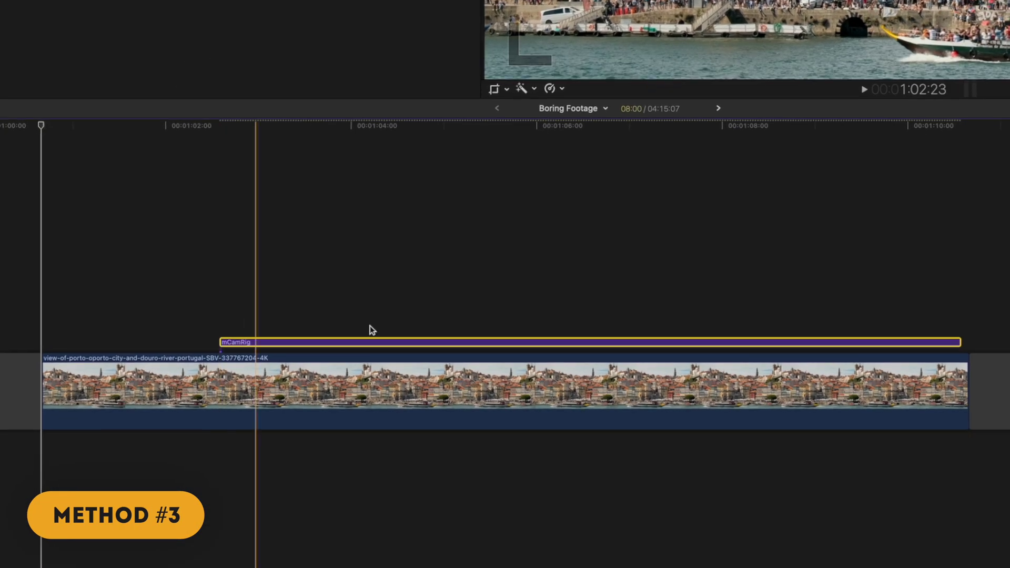
{"action": "left_click_drag", "start_coordinate": [969, 344], "coordinate": [610, 321]}
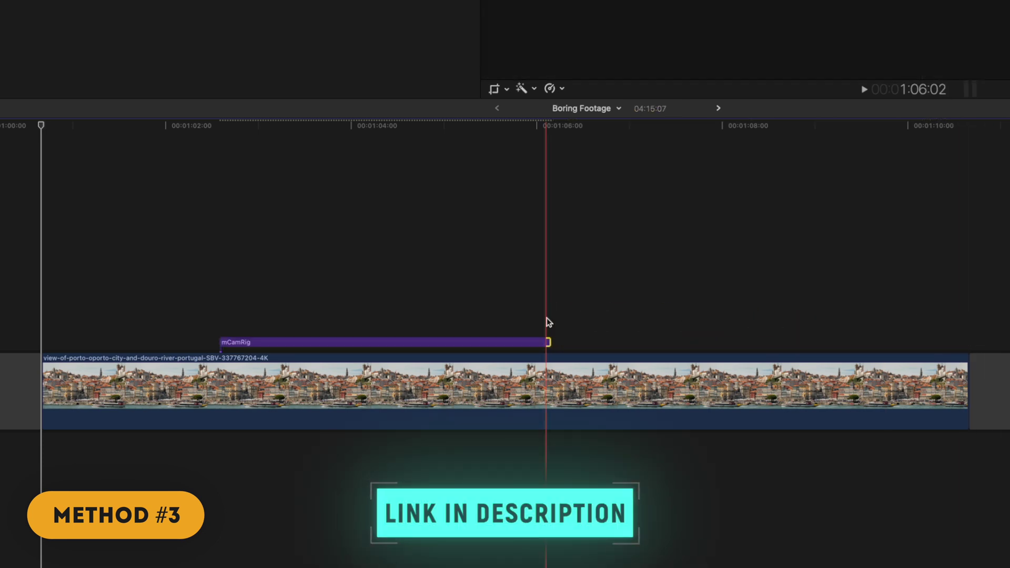
{"action": "left_click", "coordinate": [362, 329]}
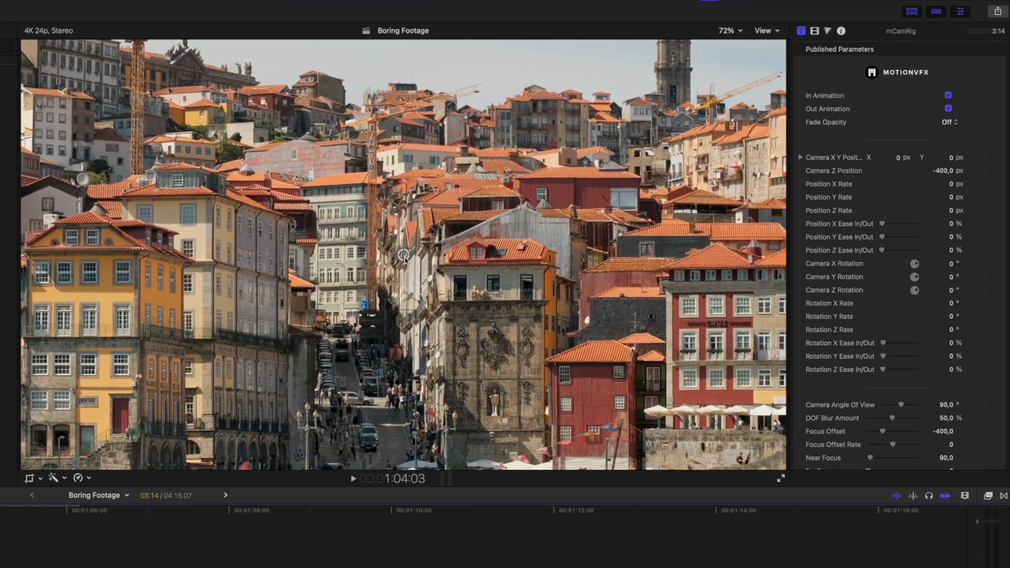
{"action": "left_click_drag", "start_coordinate": [403, 256], "coordinate": [473, 342]}
{"action": "left_click_drag", "start_coordinate": [898, 404], "coordinate": [897, 404]}
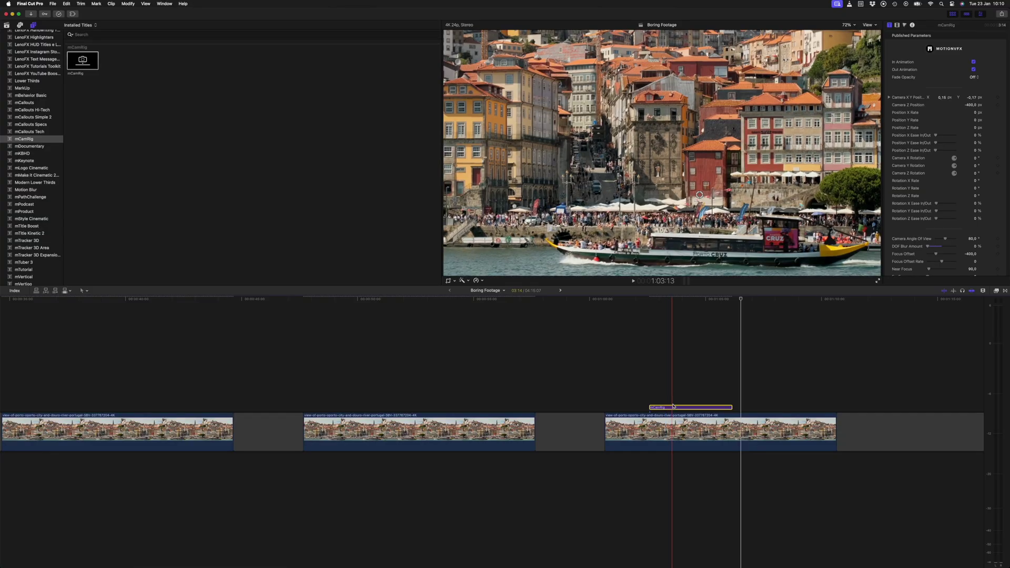
- Slide the mCamRig title left so it starts earlier in the timeline
{"action": "left_click_drag", "start_coordinate": [674, 407], "coordinate": [392, 407]}
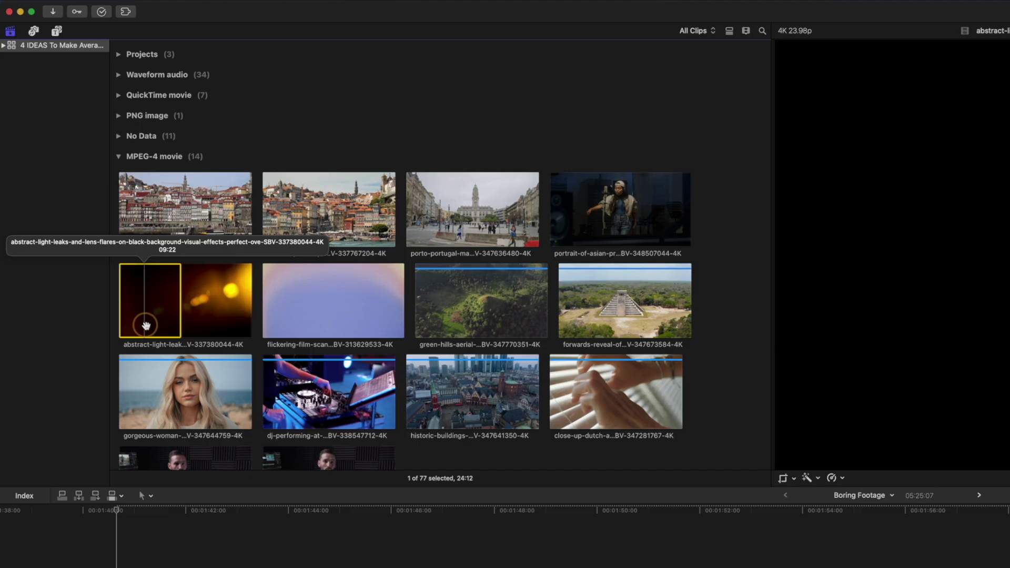
- Stack the abstract light-leak clip above the singer clip, blending in Screen mode at about 18% opacity
{"action": "left_click_drag", "start_coordinate": [135, 271], "coordinate": [147, 474]}
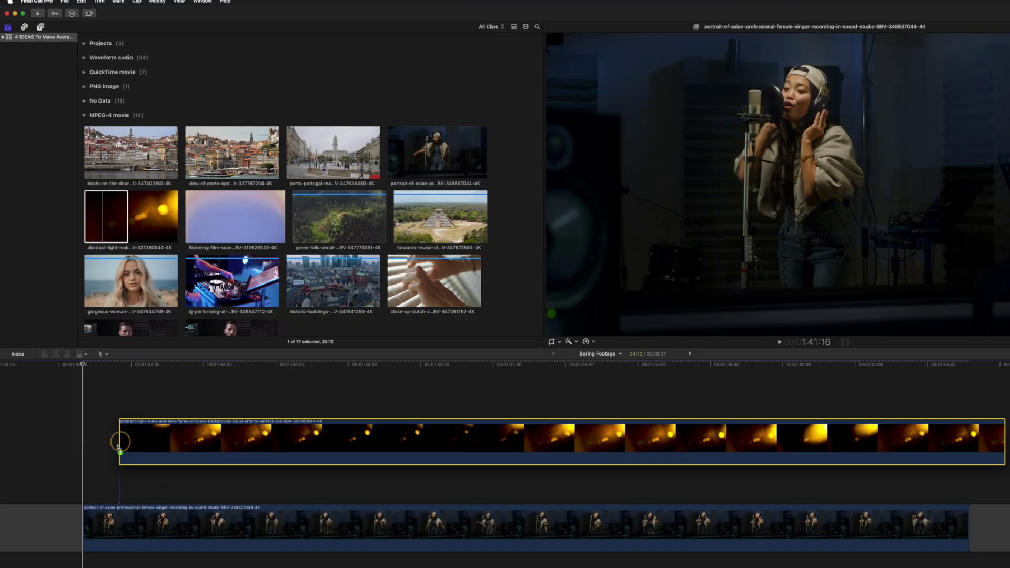
{"action": "left_click", "coordinate": [229, 386]}
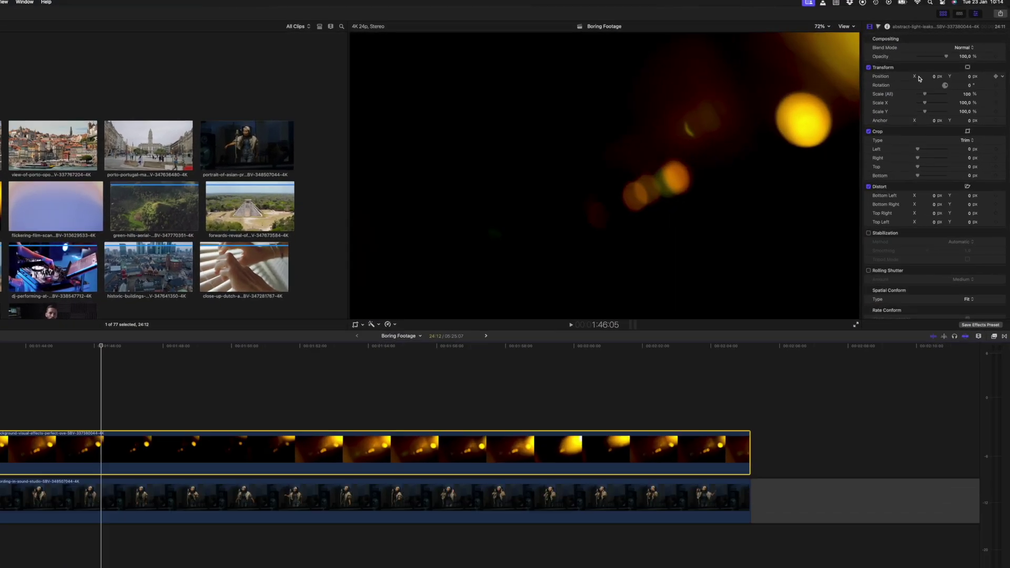
{"action": "left_click", "coordinate": [932, 70]}
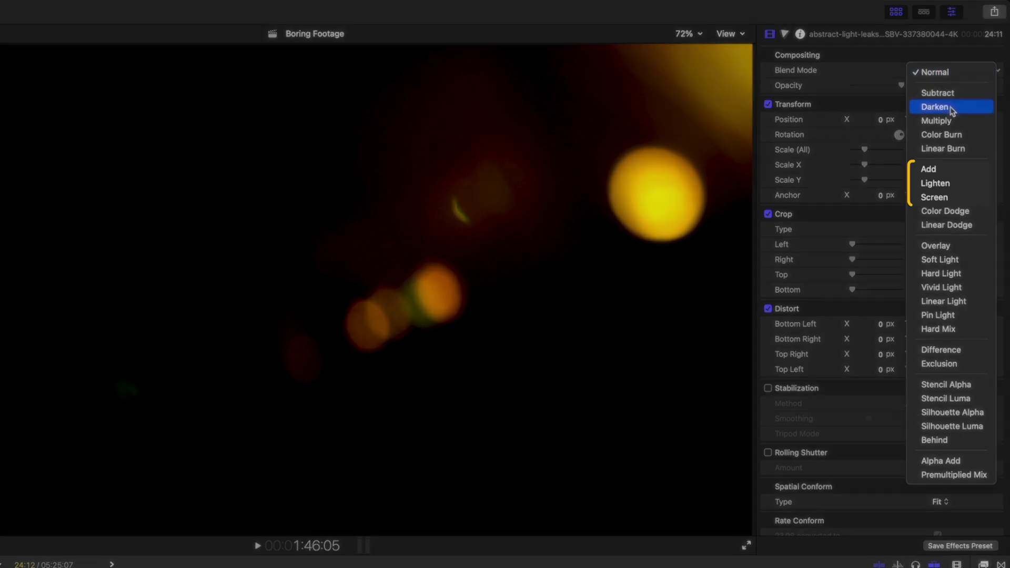
{"action": "left_click", "coordinate": [955, 202]}
{"action": "left_click_drag", "start_coordinate": [895, 89], "coordinate": [866, 88]}
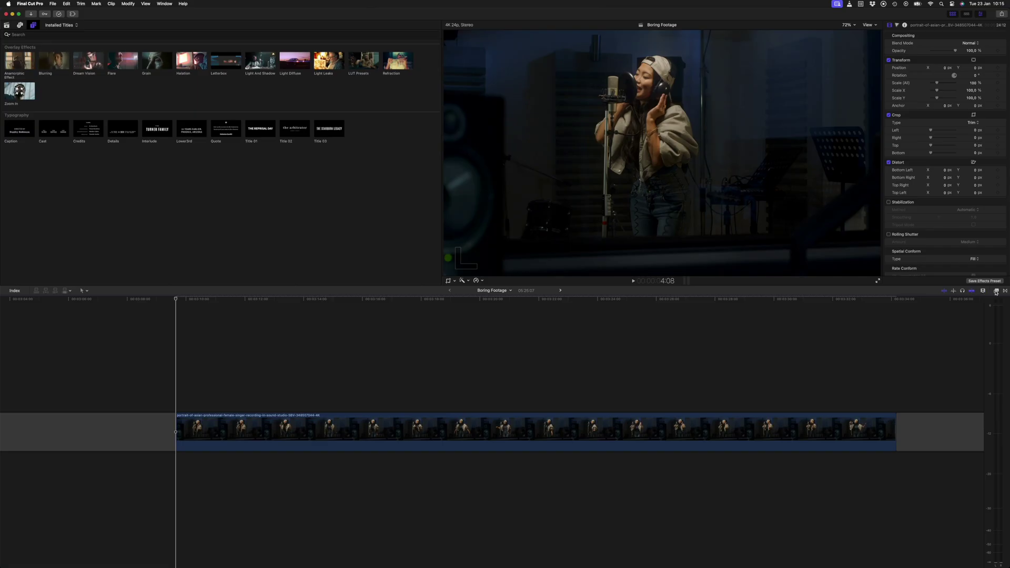
- Apply Anamorphic Effect to the pyramid aerial, raise its Effect Strength, and enable Animation In and Animation Out
{"action": "left_click", "coordinate": [996, 292]}
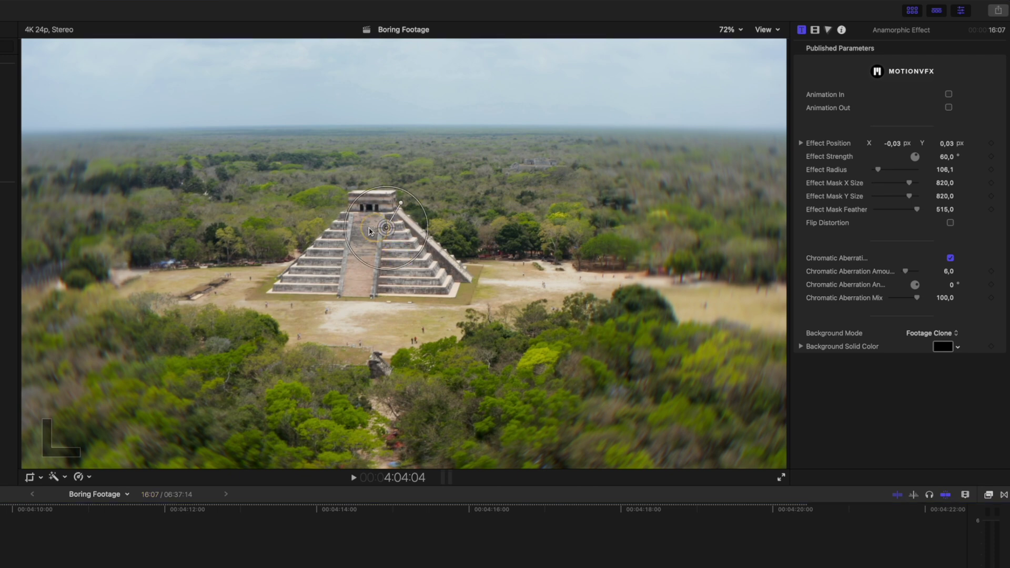
{"action": "left_click_drag", "start_coordinate": [946, 158], "coordinate": [945, 156]}
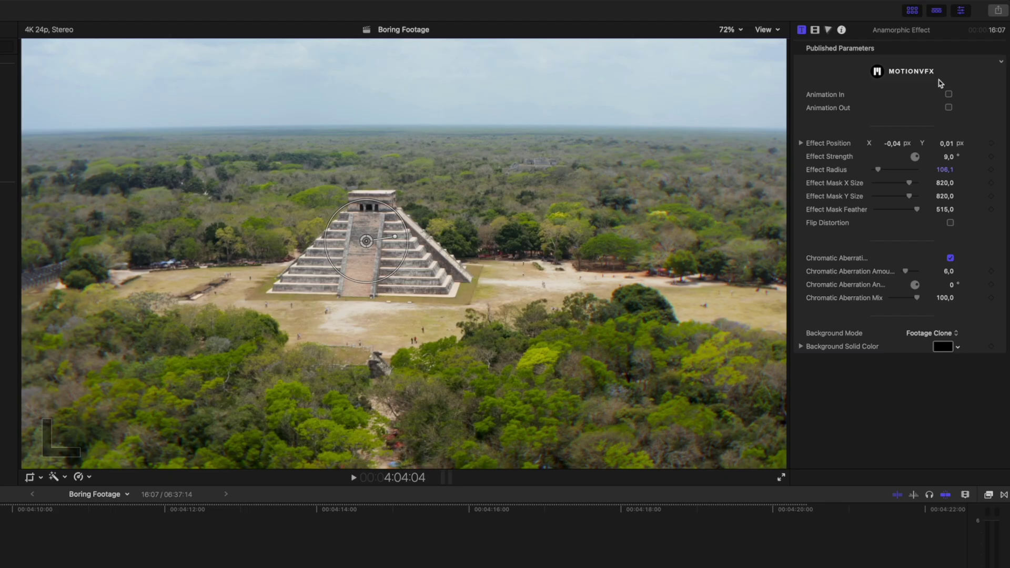
{"action": "left_click", "coordinate": [949, 94]}
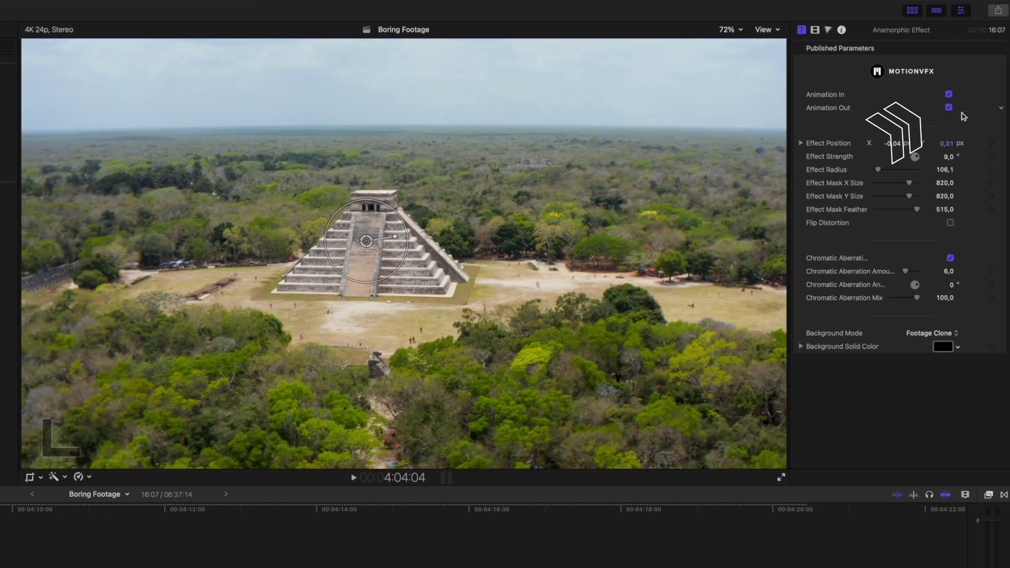
{"action": "left_click", "coordinate": [949, 95]}
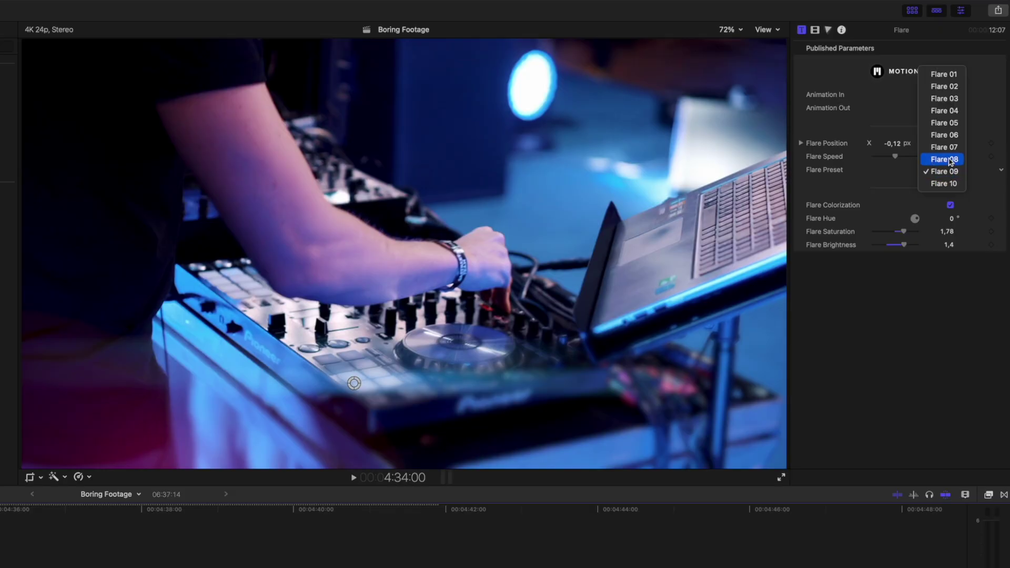
- Switch the DJ clip's Flare to another preset and move the flare position across the frame
{"action": "left_click", "coordinate": [944, 135]}
{"action": "left_click_drag", "start_coordinate": [352, 383], "coordinate": [538, 94]}
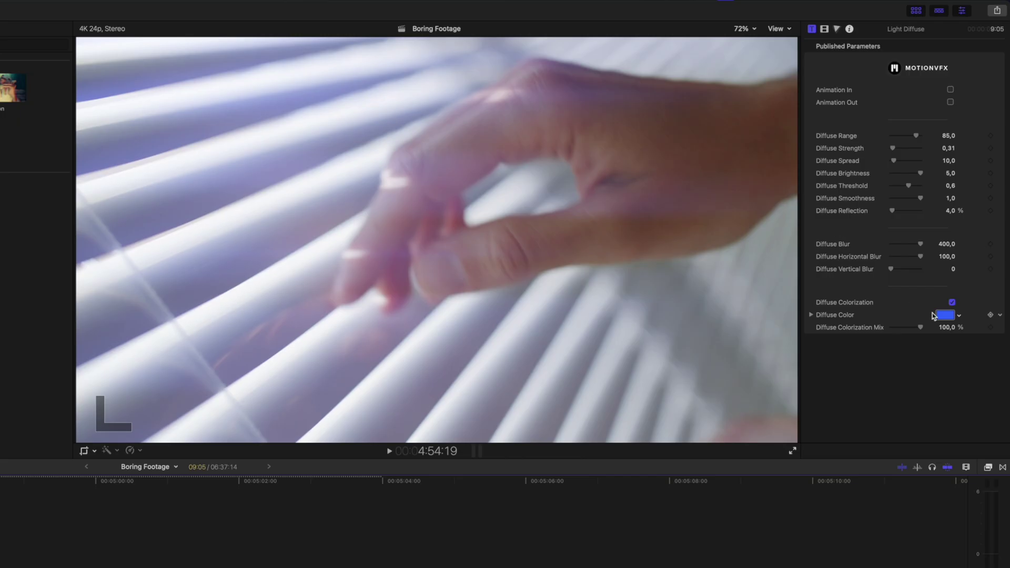
- Set the Light Diffuse colour to blue on the window-blinds clip, then add the Light Leaks overlay to the timeline
{"action": "left_click", "coordinate": [942, 315]}
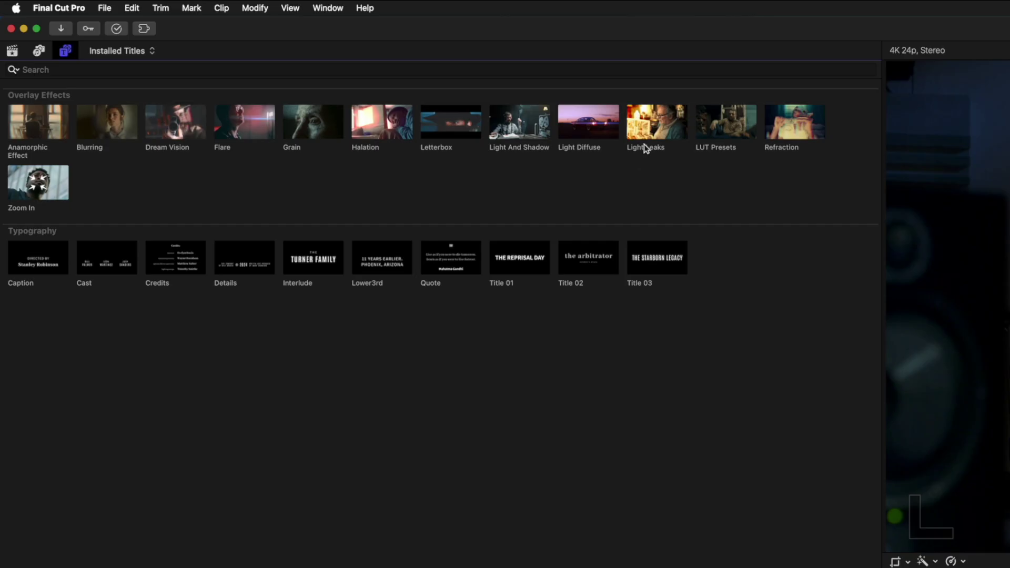
{"action": "left_click_drag", "start_coordinate": [650, 148], "coordinate": [161, 405]}
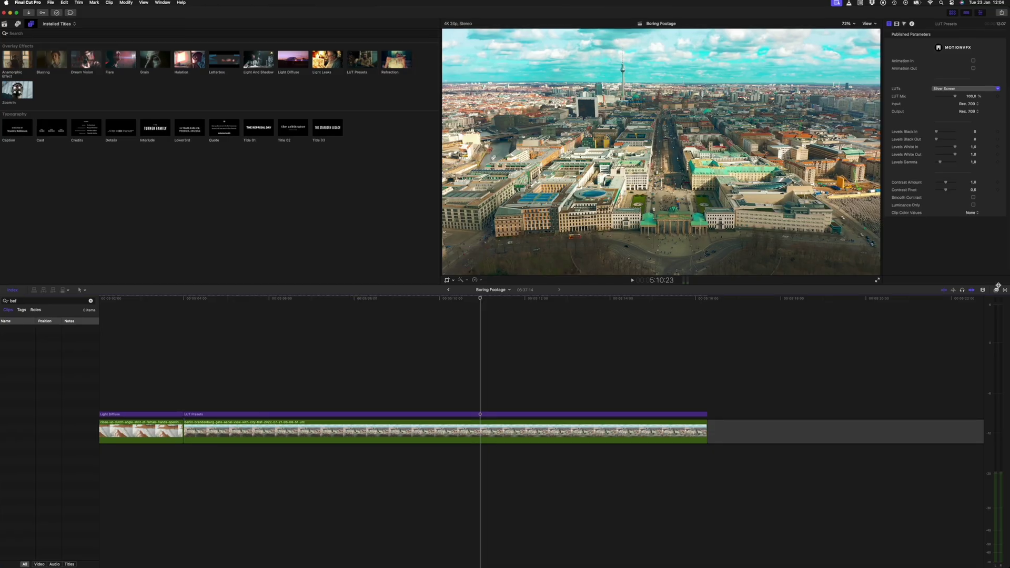
- Bring up the installed transitions browser with Ctrl+Cmd+5
{"action": "key", "text": "ctrl+super+5"}
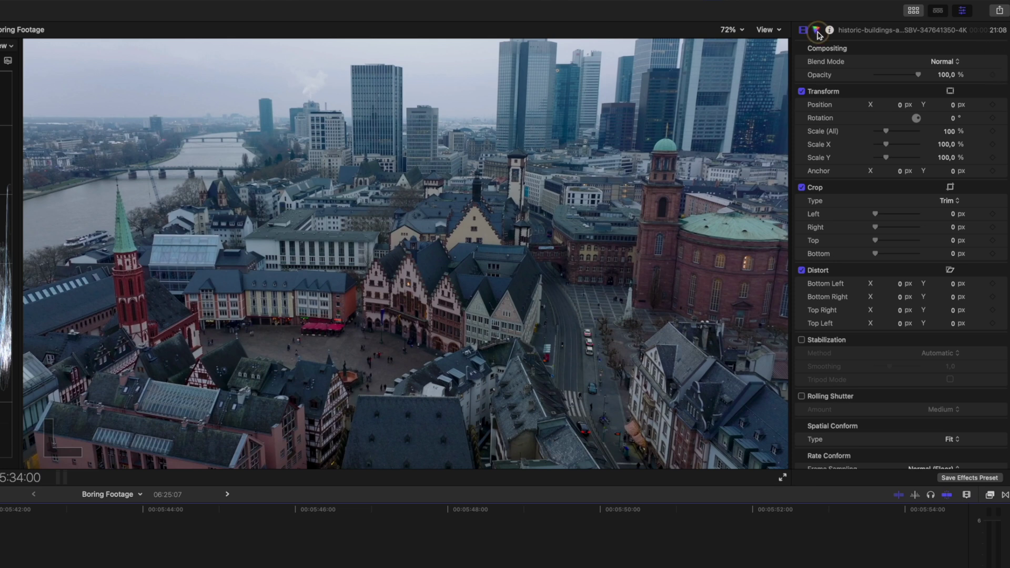
- Add a Color Curves correction to the Frankfurt aerial in the Color inspector
{"action": "left_click", "coordinate": [816, 30]}
{"action": "left_click", "coordinate": [841, 47]}
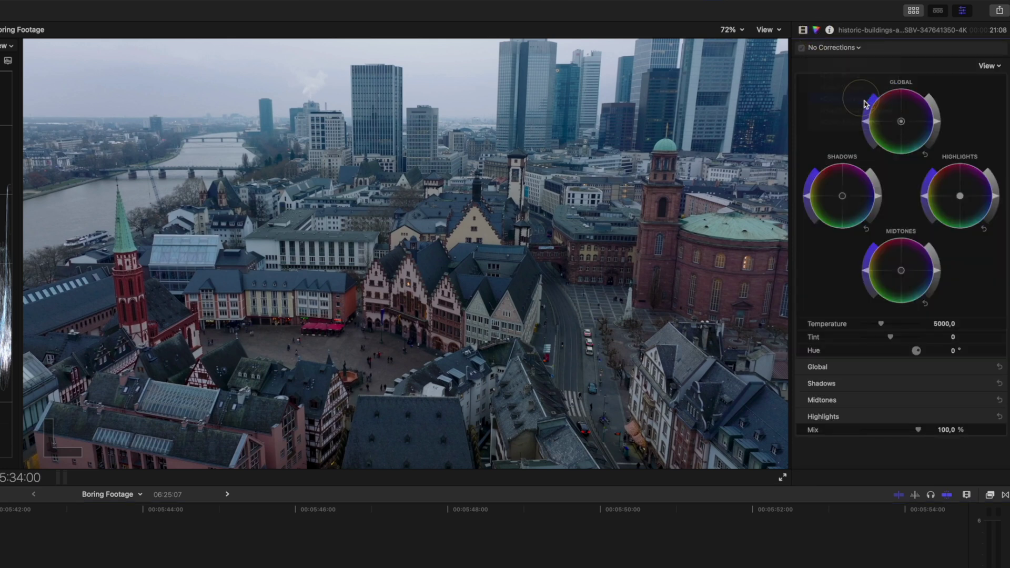
{"action": "left_click", "coordinate": [863, 101]}
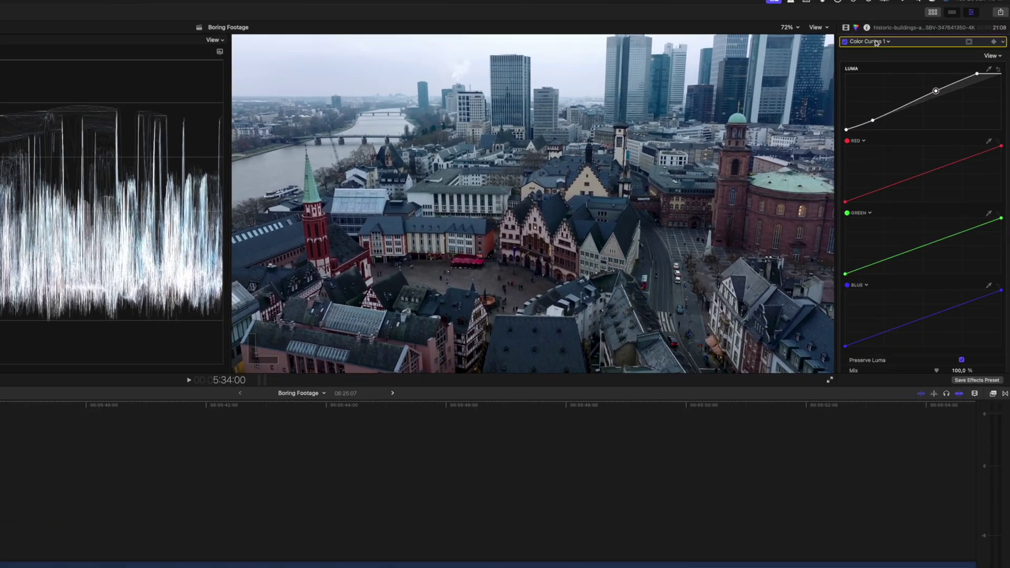
- Add Color Wheels, shifting midtones slightly, tinting highlights pink and nudging the shadows colour
{"action": "left_click", "coordinate": [908, 35]}
{"action": "left_click", "coordinate": [854, 117]}
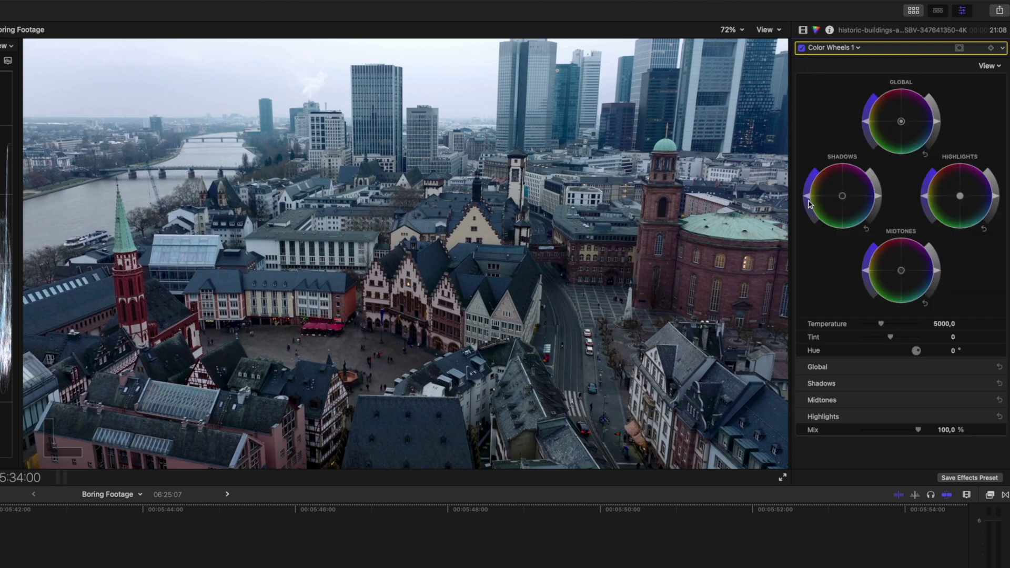
{"action": "left_click_drag", "start_coordinate": [903, 272], "coordinate": [889, 254]}
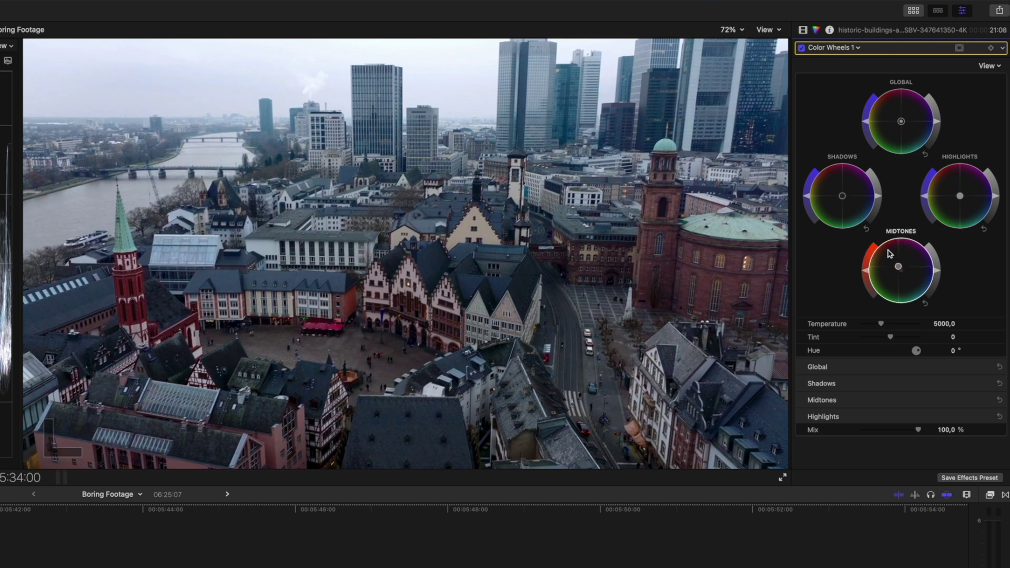
{"action": "left_click_drag", "start_coordinate": [960, 198], "coordinate": [956, 190]}
{"action": "left_click_drag", "start_coordinate": [844, 198], "coordinate": [865, 209]}
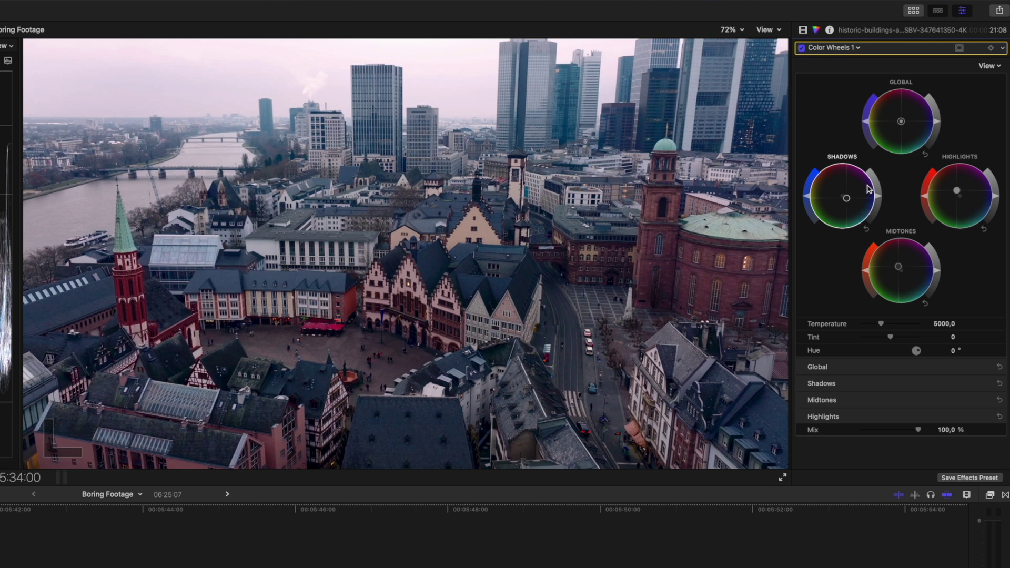
{"action": "left_click", "coordinate": [840, 49]}
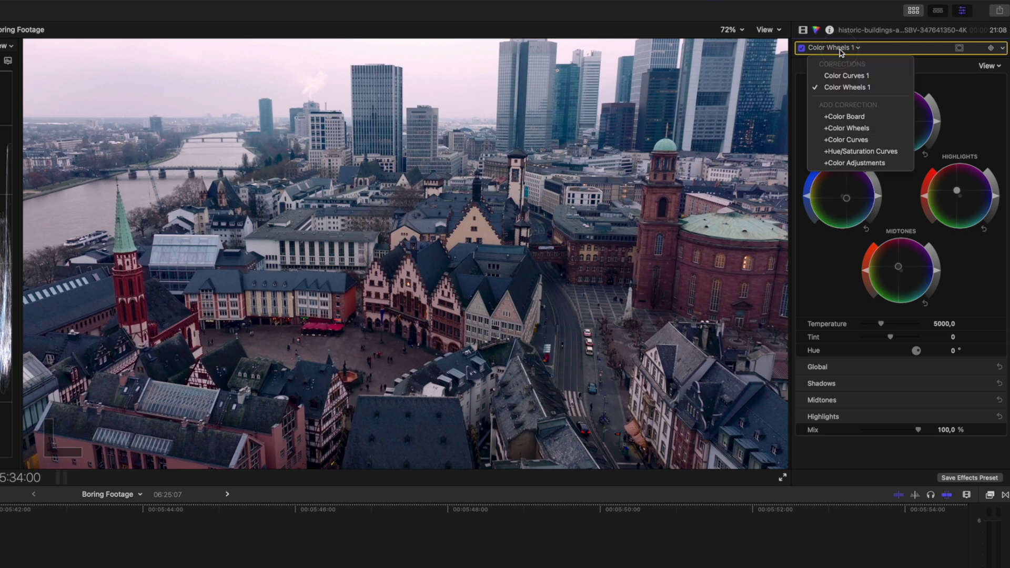
- Add Hue/Saturation Curves and boost saturation of the red church's hue sampled with the eyedropper
{"action": "left_click", "coordinate": [866, 152]}
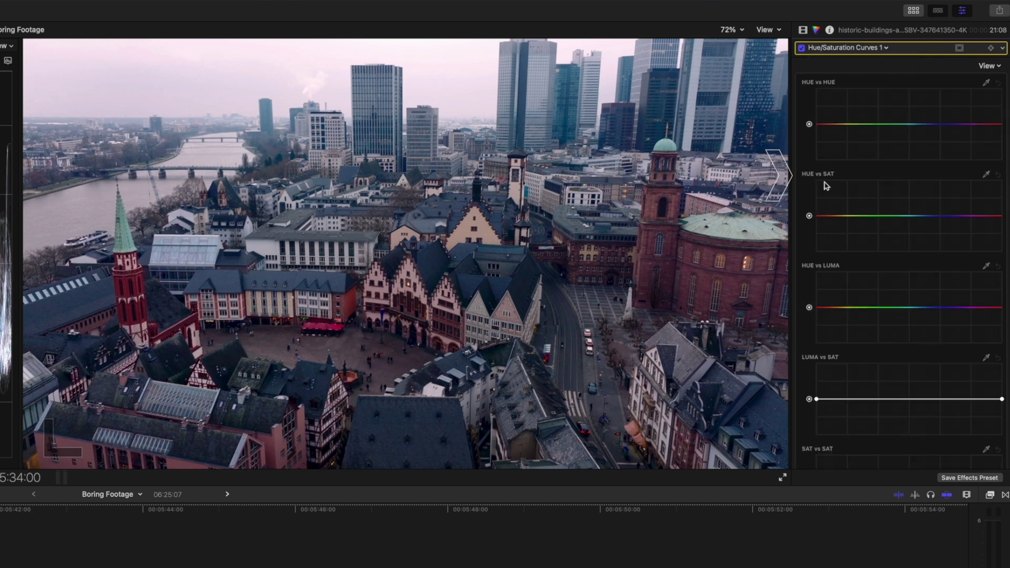
{"action": "left_click", "coordinate": [987, 174]}
{"action": "left_click", "coordinate": [632, 289]}
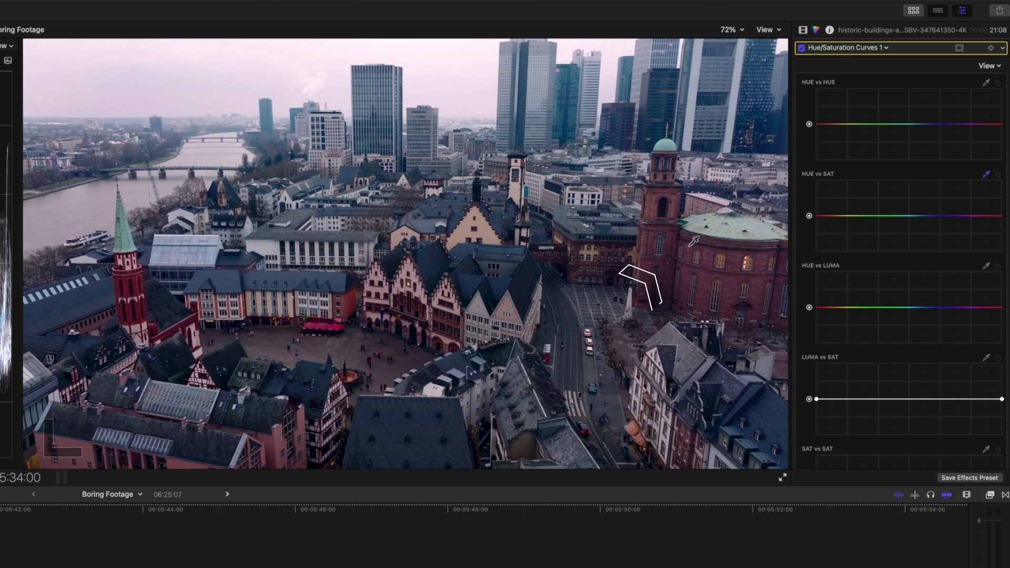
{"action": "left_click_drag", "start_coordinate": [993, 217], "coordinate": [993, 209]}
- Sample the beige gabled building and red church again, raising saturation of those hue ranges
{"action": "left_click", "coordinate": [473, 266]}
{"action": "left_click_drag", "start_coordinate": [824, 217], "coordinate": [826, 209]}
{"action": "left_click", "coordinate": [176, 305]}
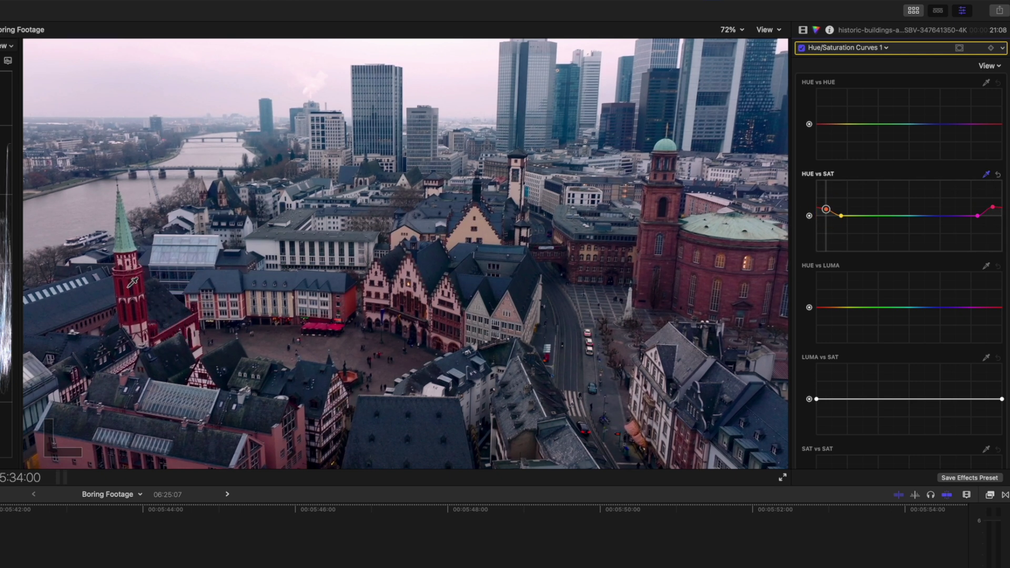
{"action": "left_click", "coordinate": [999, 211]}
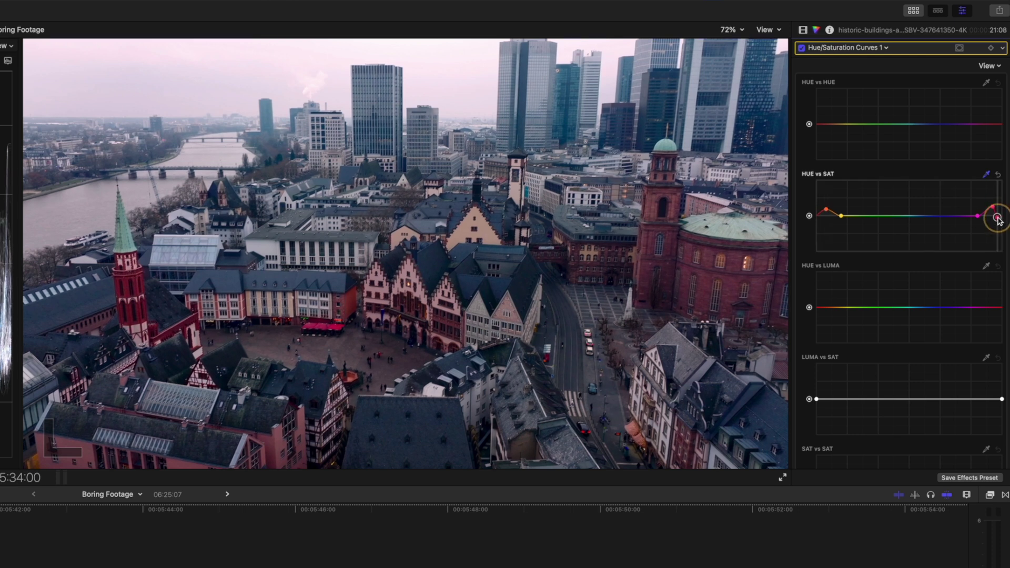